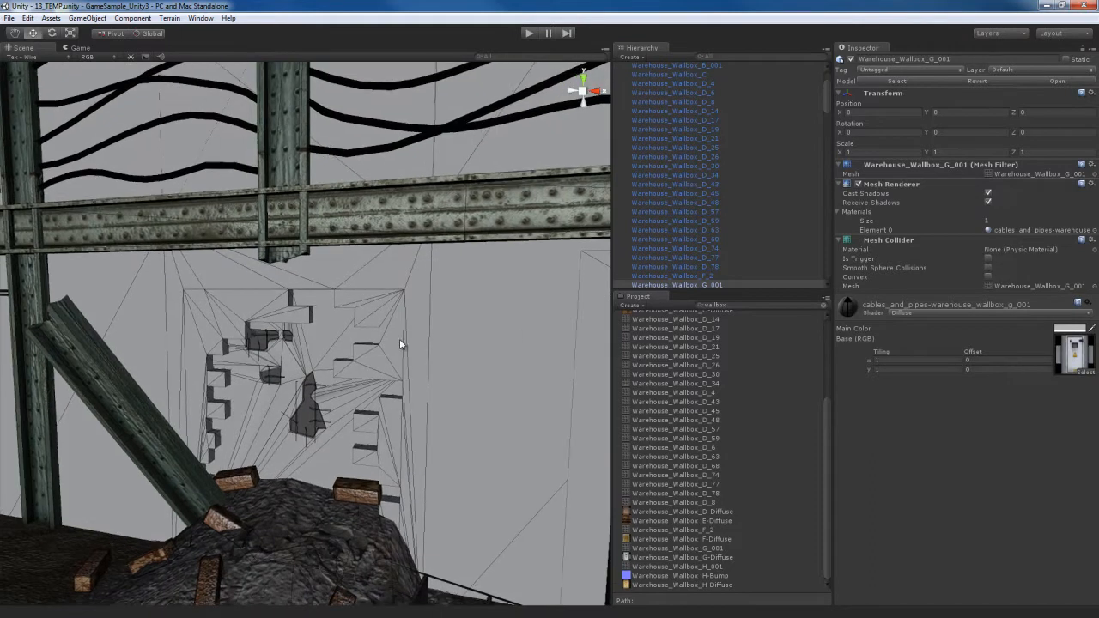
left_click(415, 315)
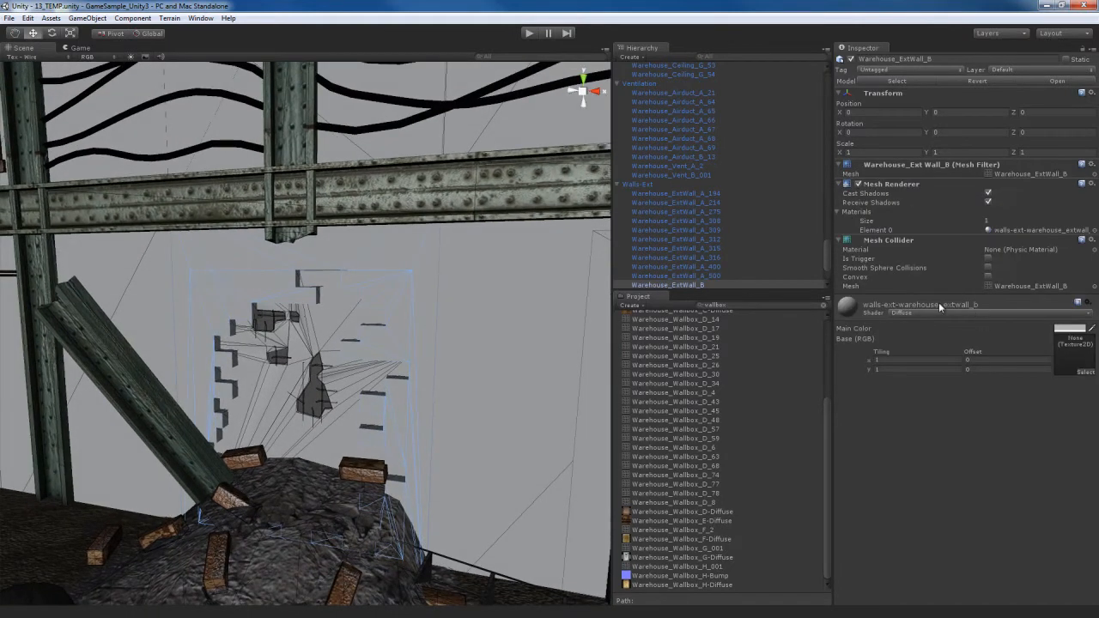
Step: Select the broken wall section Warehouse_ExtWall_B behind the debris pile and filter the project assets by "extwall"
left_click(761, 303)
type("Street")
type("wa")
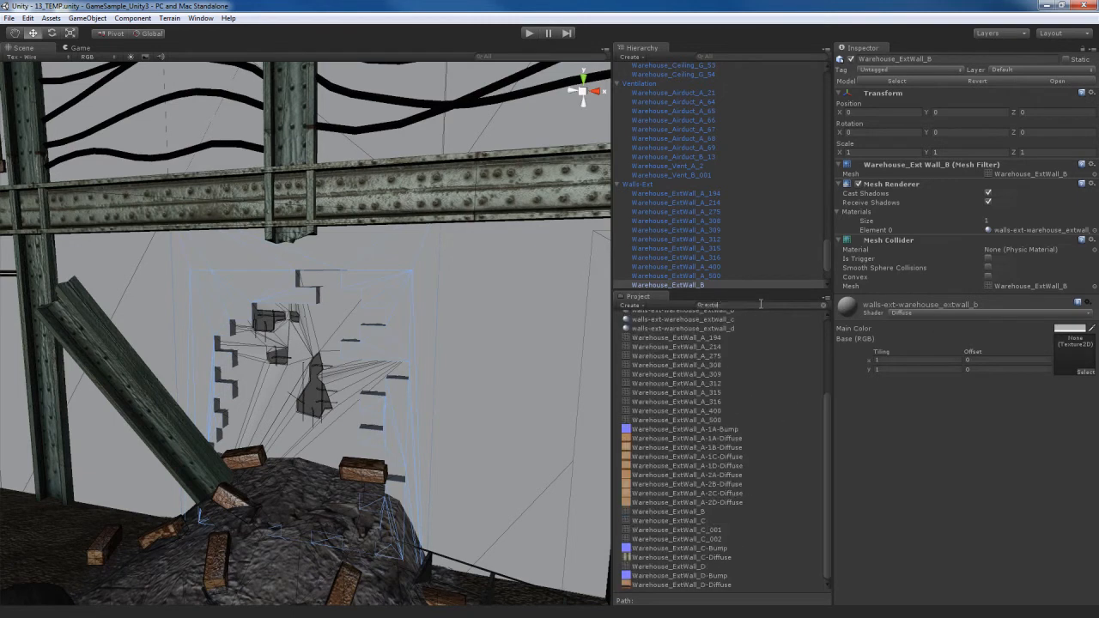
type("ll b")
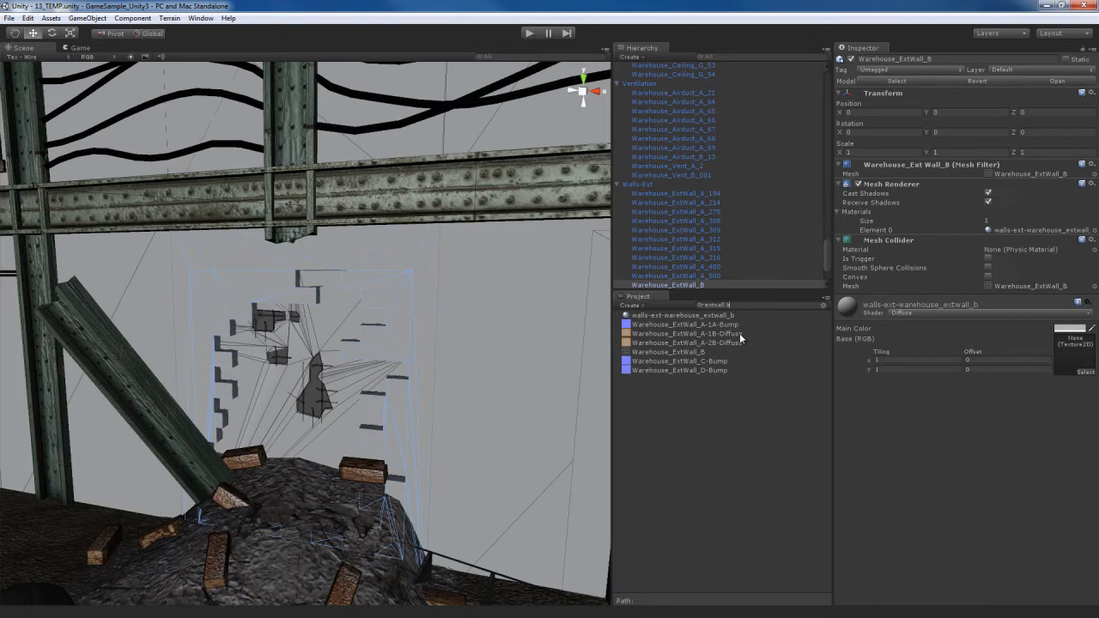
key("BackSpace")
key("BackSpace")
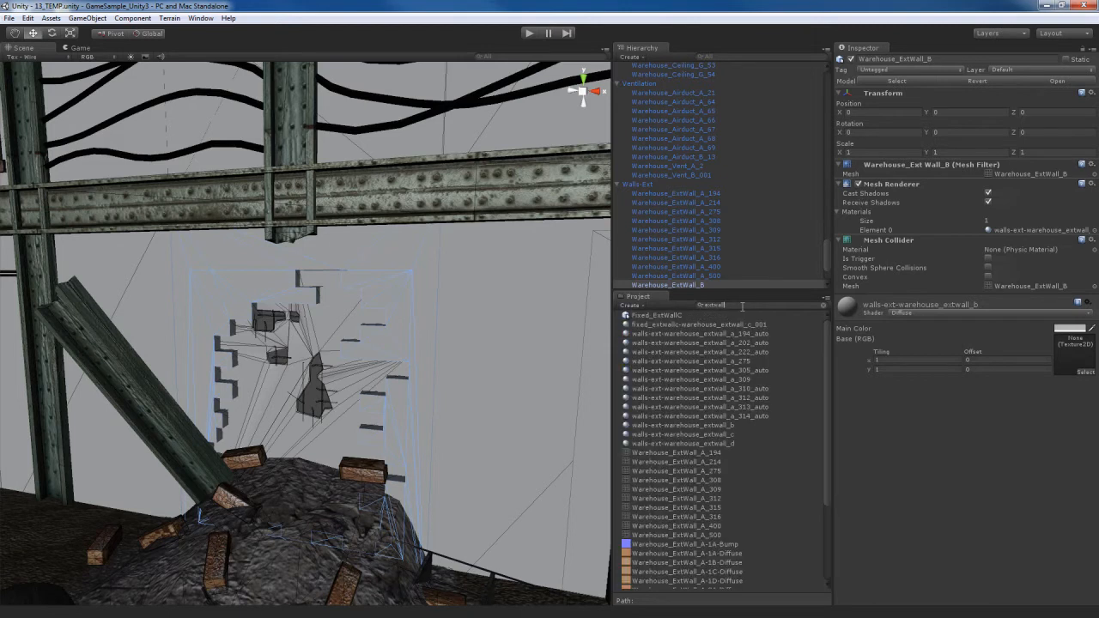
scroll(694, 496, "down", 4)
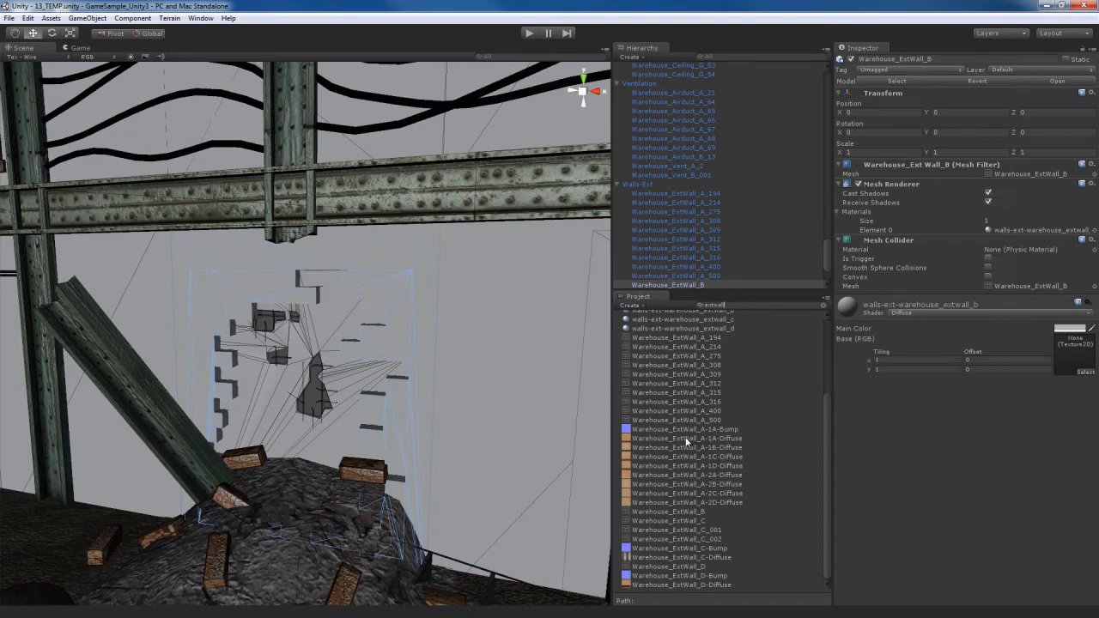
Step: Give the broken wall's material the Warehouse_ExtWall_A-1A-Diffuse texture, Bumped Specular shader and Warehouse_ExtWall_A-1A-Bump normal map, and show the diffuse texture's import settings
left_click_drag(667, 441, 1074, 354)
left_click(965, 313)
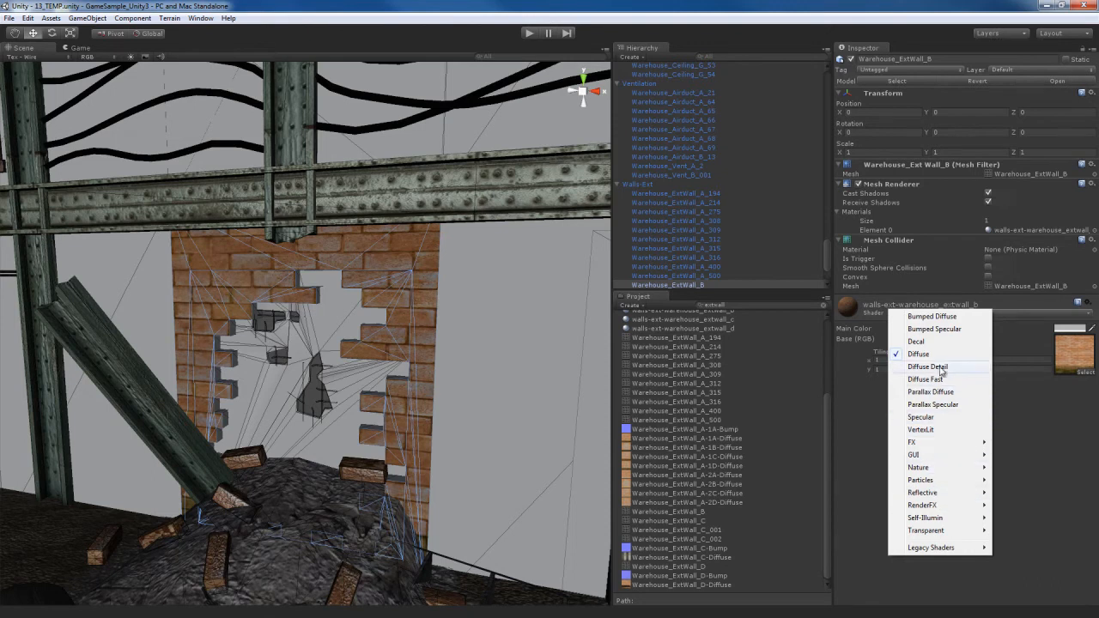
left_click(936, 330)
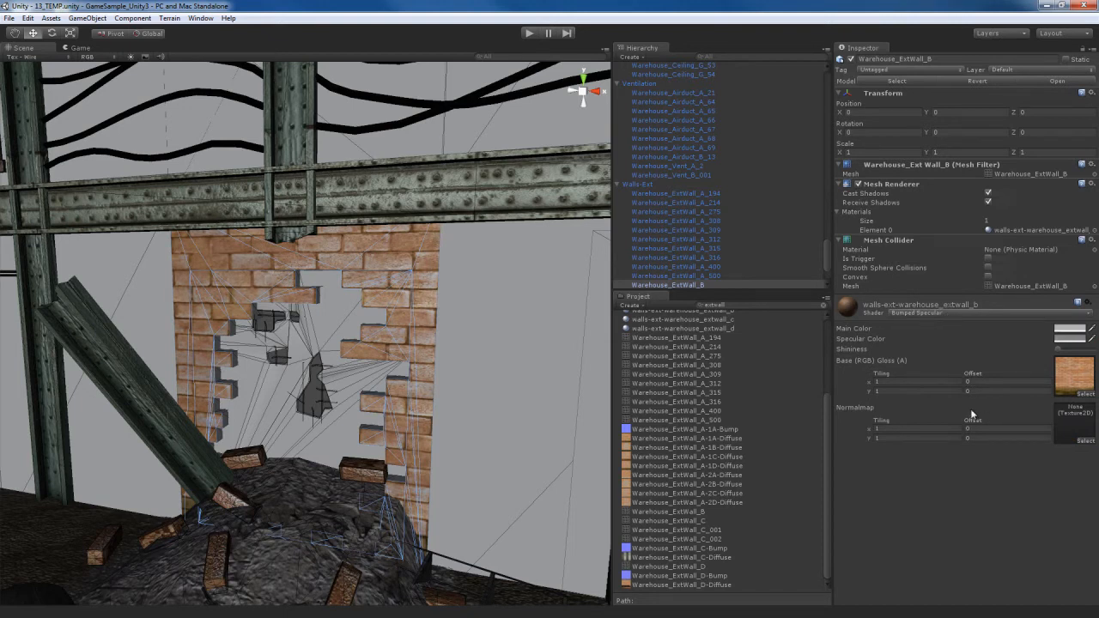
left_click(1073, 374)
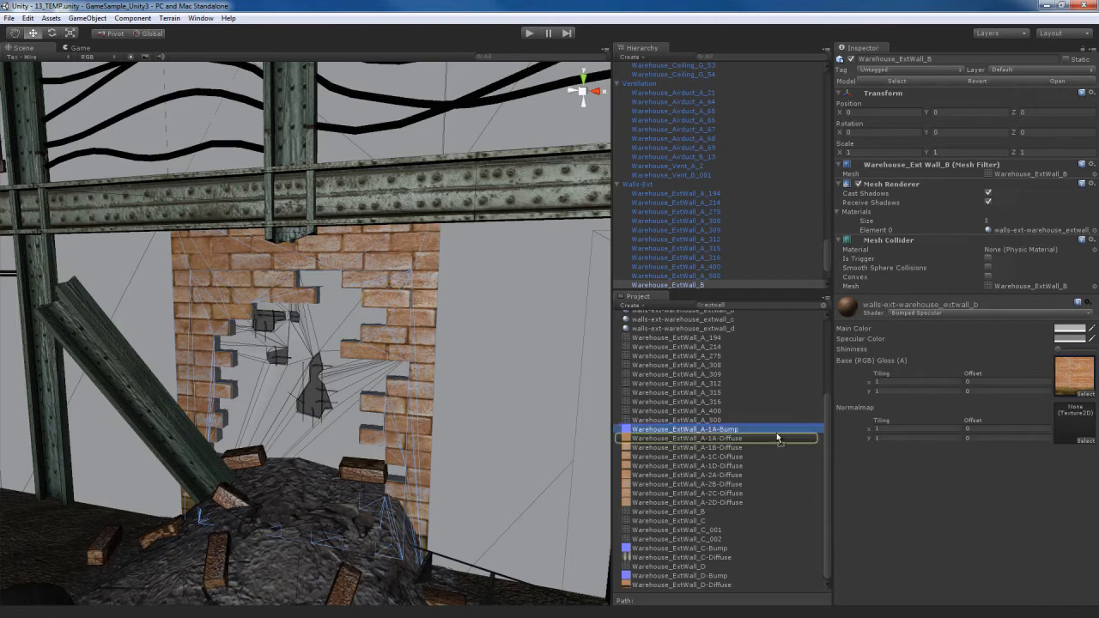
left_click(711, 437)
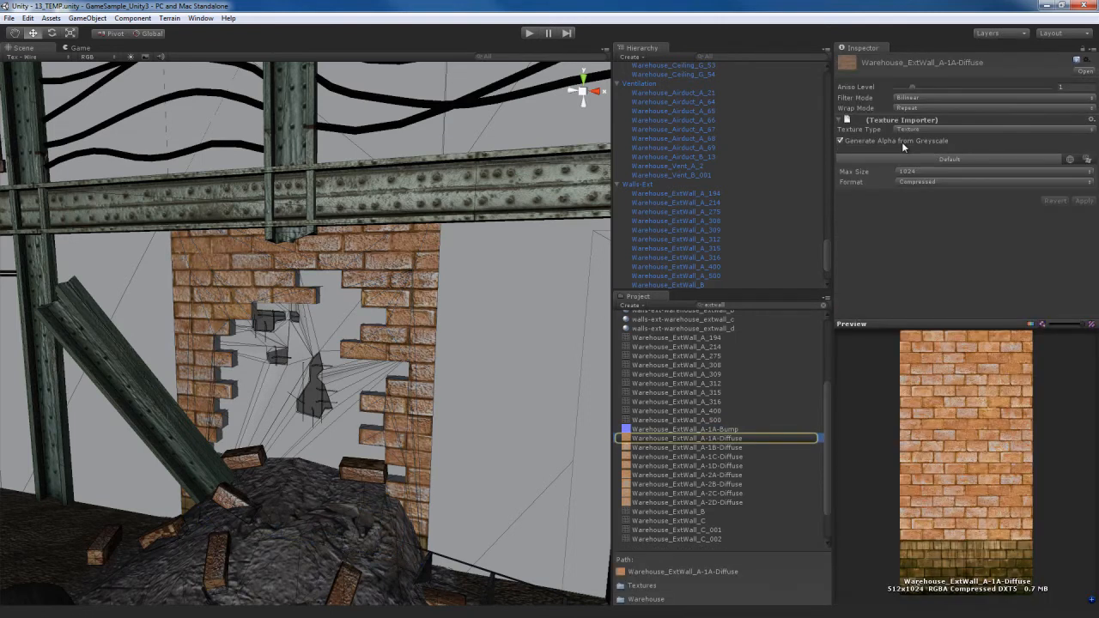
Step: Set the material of the hole's brick edges, Warehouse_ExtWall_D, to Bumped Specular with Warehouse_ExtWall_D-Diffuse as base and Warehouse_ExtWall_D-Bump as normal map
left_click_drag(374, 402, 316, 420, "alt")
key("w")
right_click_drag(316, 422, 255, 403)
key("s")
key("w")
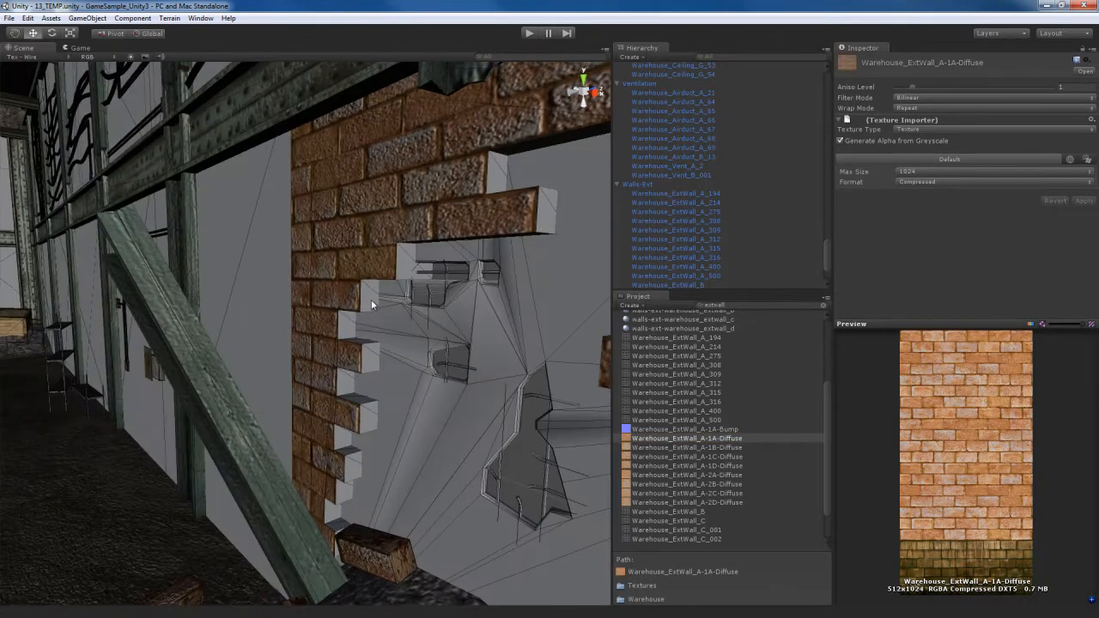
left_click(371, 299)
right_click_drag(540, 389, 562, 387)
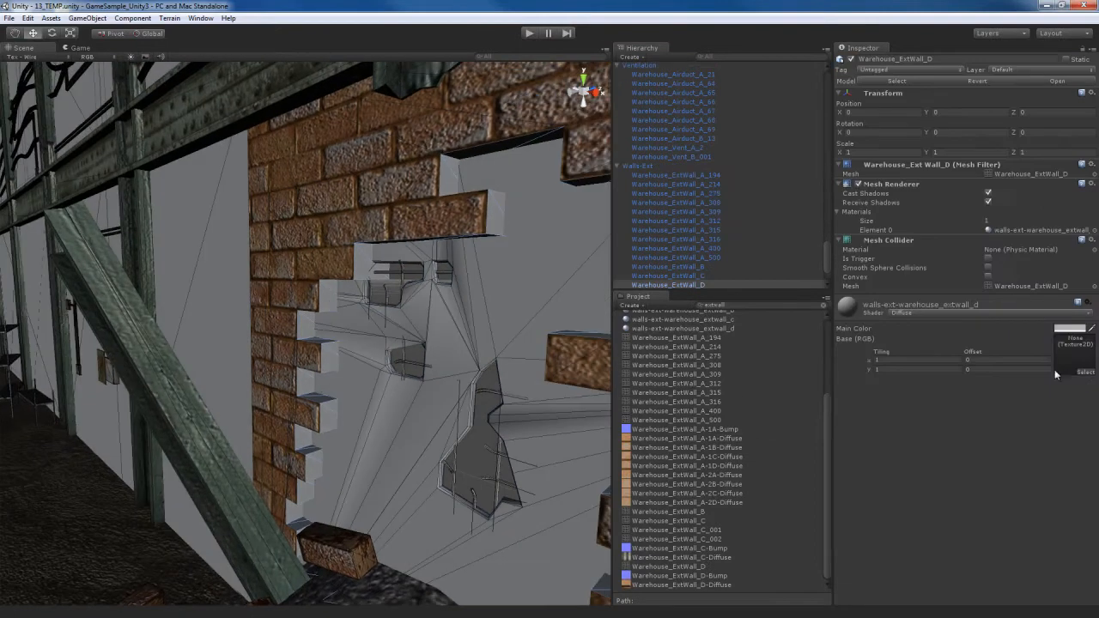
left_click(978, 312)
left_click(934, 329)
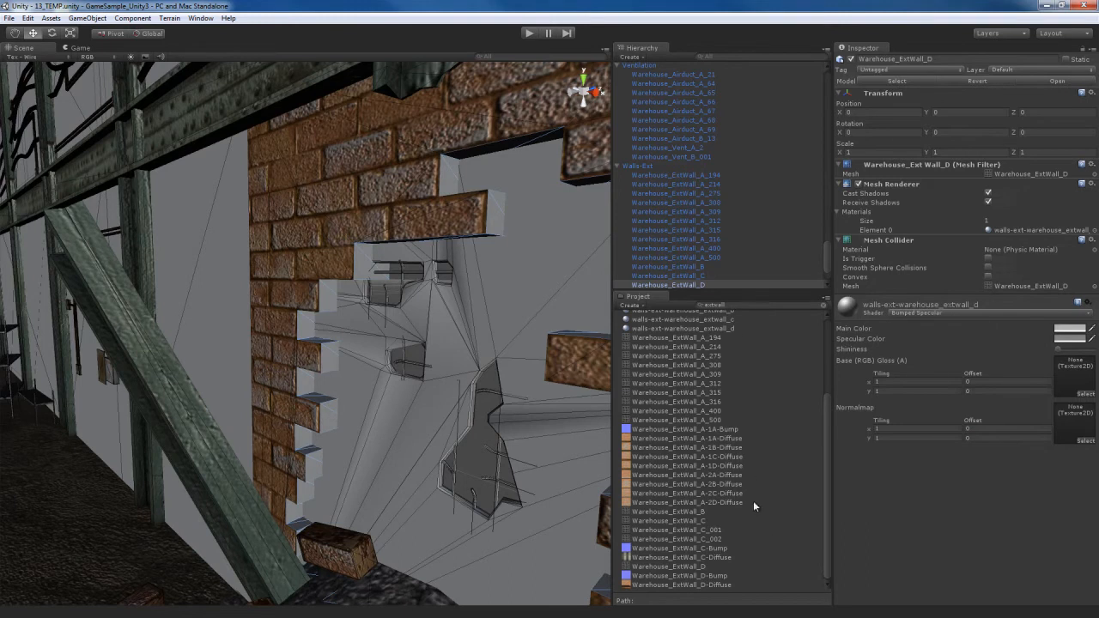
left_click_drag(692, 586, 1079, 384)
mouse_move(702, 576)
left_mouse_down()
mouse_move(1065, 489)
mouse_move(1082, 434)
left_mouse_up()
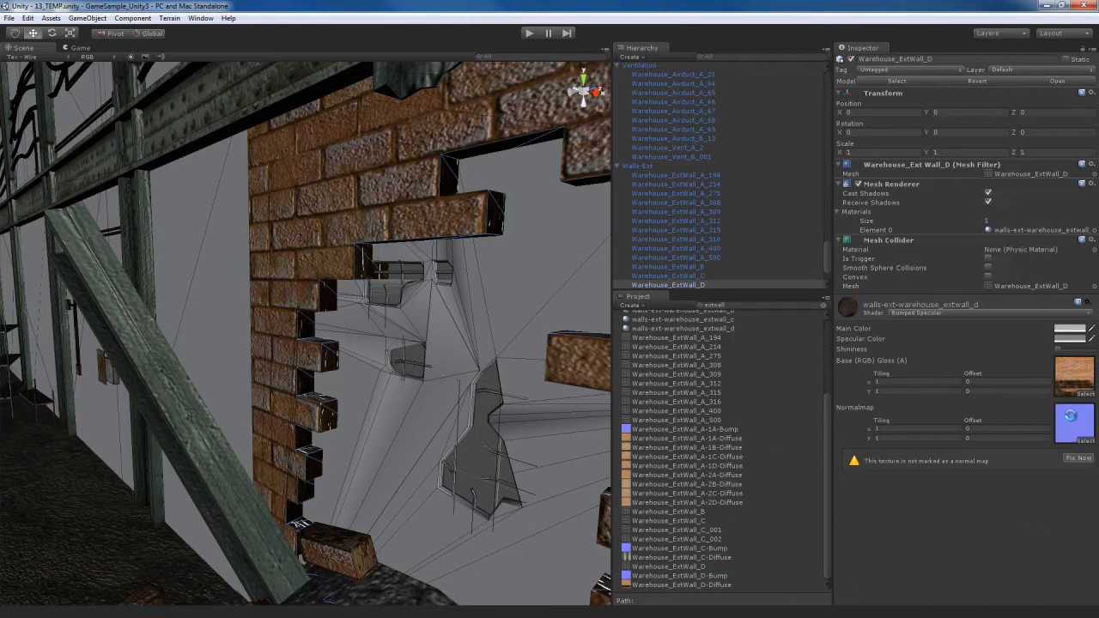
Step: Enable Generate Alpha from Greyscale on the Warehouse_ExtWall_D-Diffuse texture and apply the import settings
left_click(1075, 384)
left_click(725, 585)
left_click(913, 141)
left_click(1078, 200)
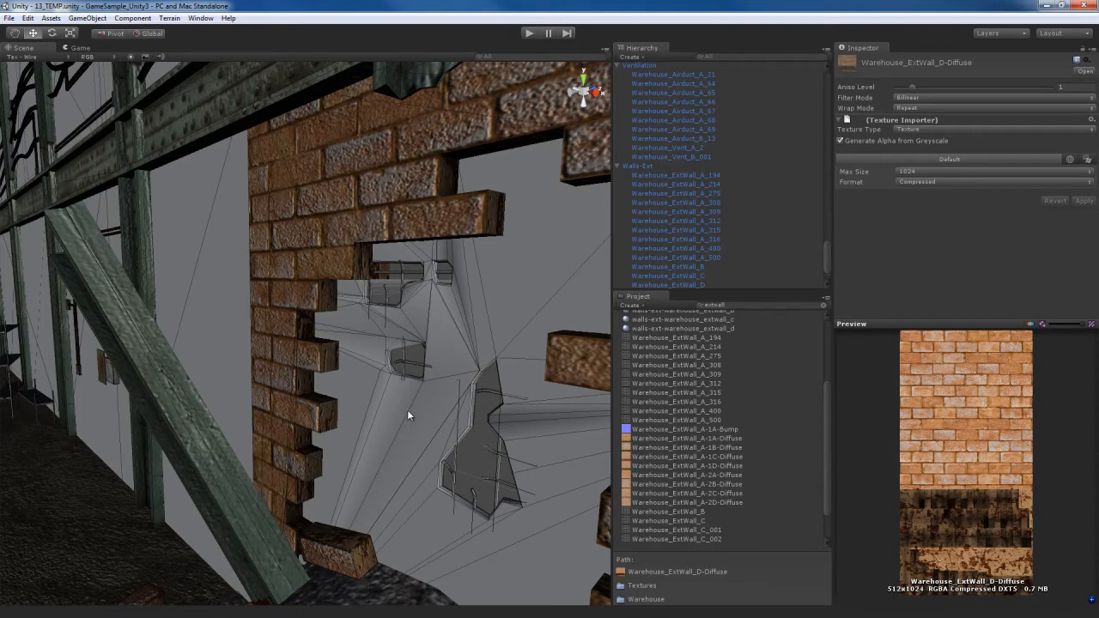
Step: Select the inner wall Warehouse_IntWall_H behind the brick hole and set its material's shader to Bumped Specular
scroll(421, 414, "up", 3)
left_click(457, 290)
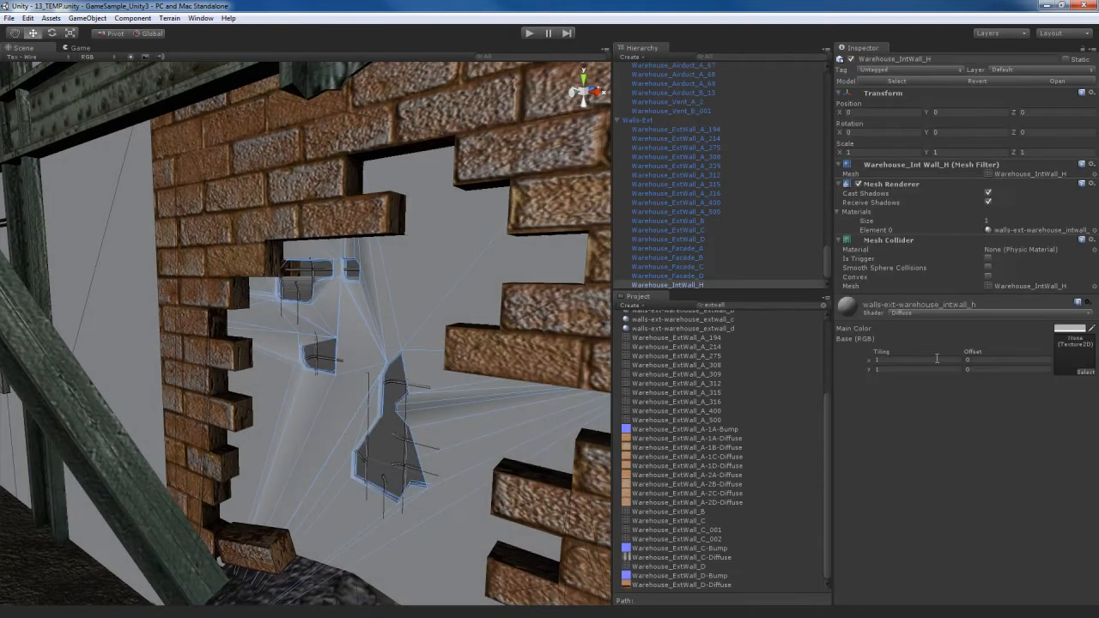
left_click(982, 311)
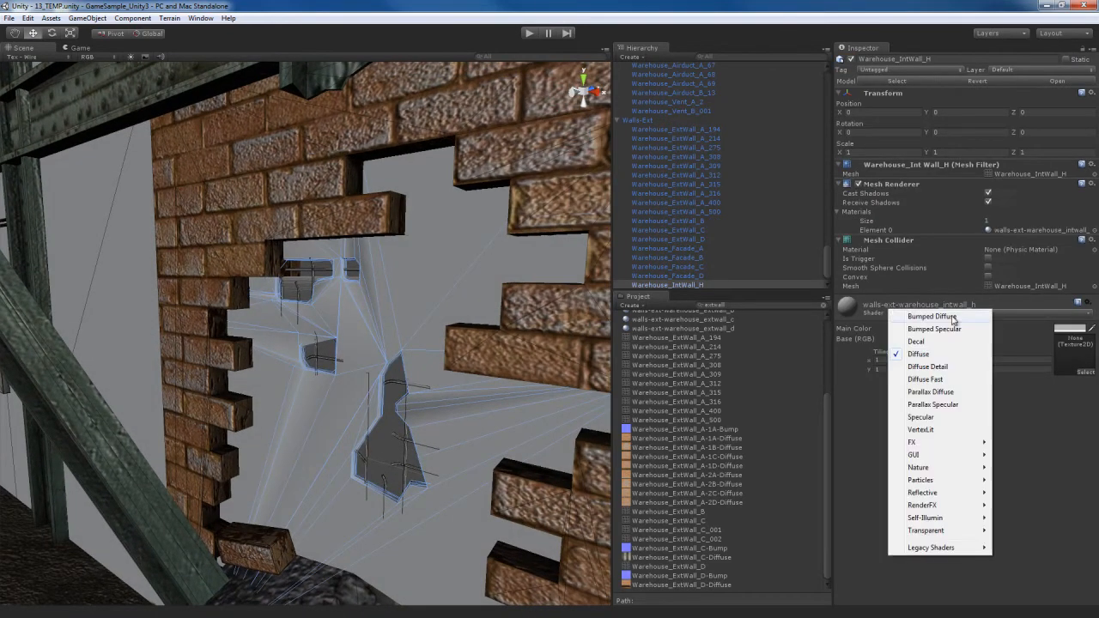
left_click(943, 329)
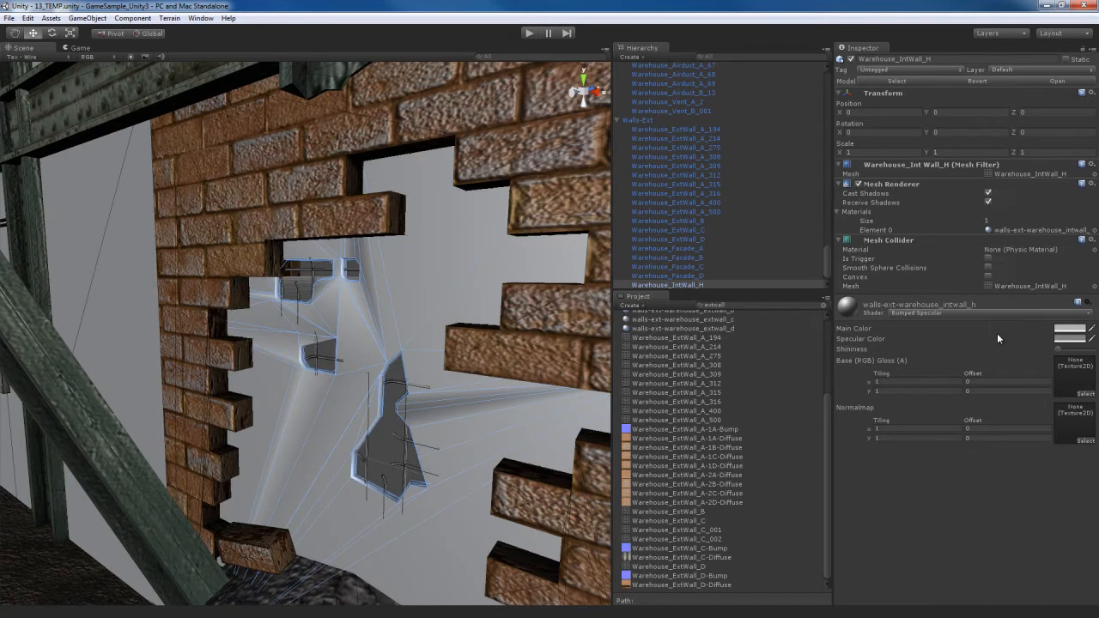
Step: Find the "intwall" assets and assign Warehouse_IntWall_H-Diffuse as the inner wall's base texture and Warehouse_IntWall_H-Bump as its normal map
left_click(739, 304)
type("intwall")
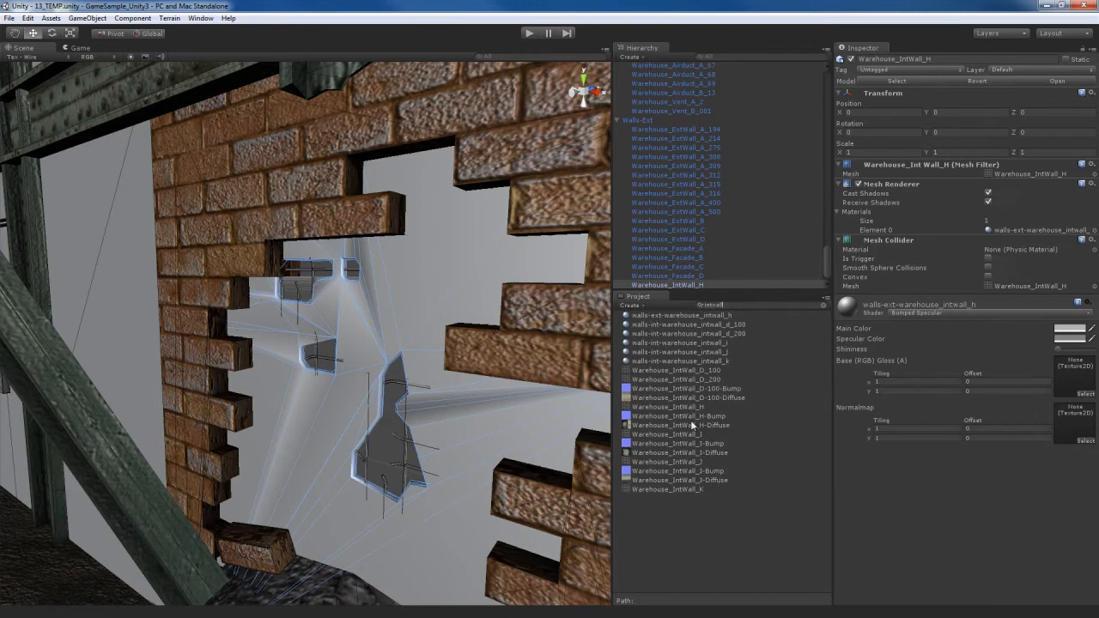
left_click_drag(692, 427, 1079, 380)
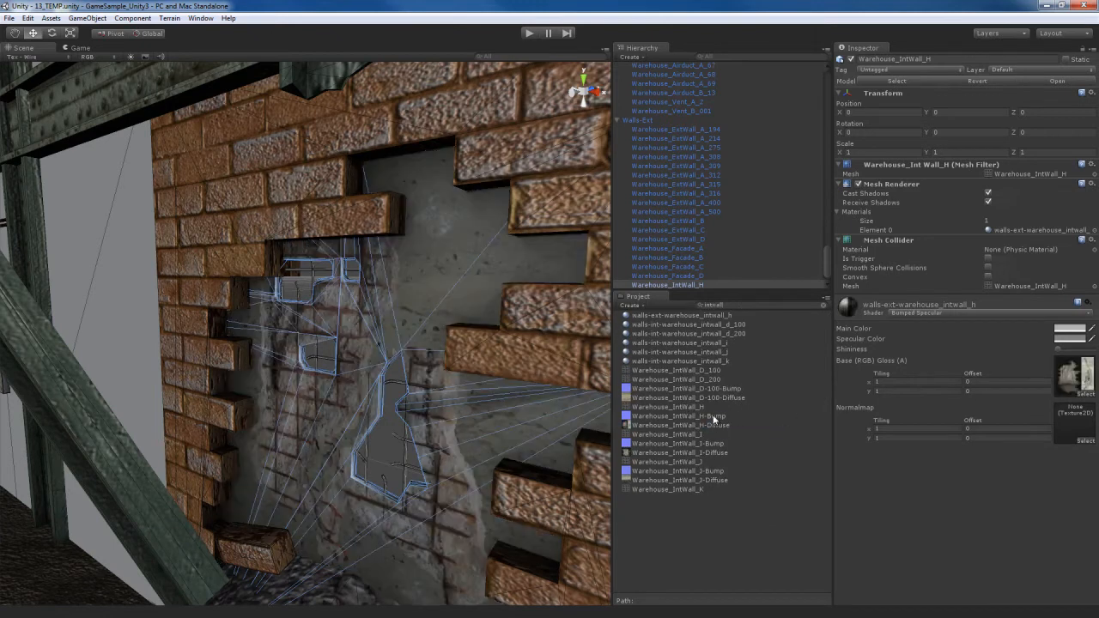
left_click_drag(1044, 422, 1074, 428)
Step: Enable Generate Alpha from Greyscale on Warehouse_IntWall_H-Diffuse, apply it, and reselect the inner wall
left_click(1072, 384)
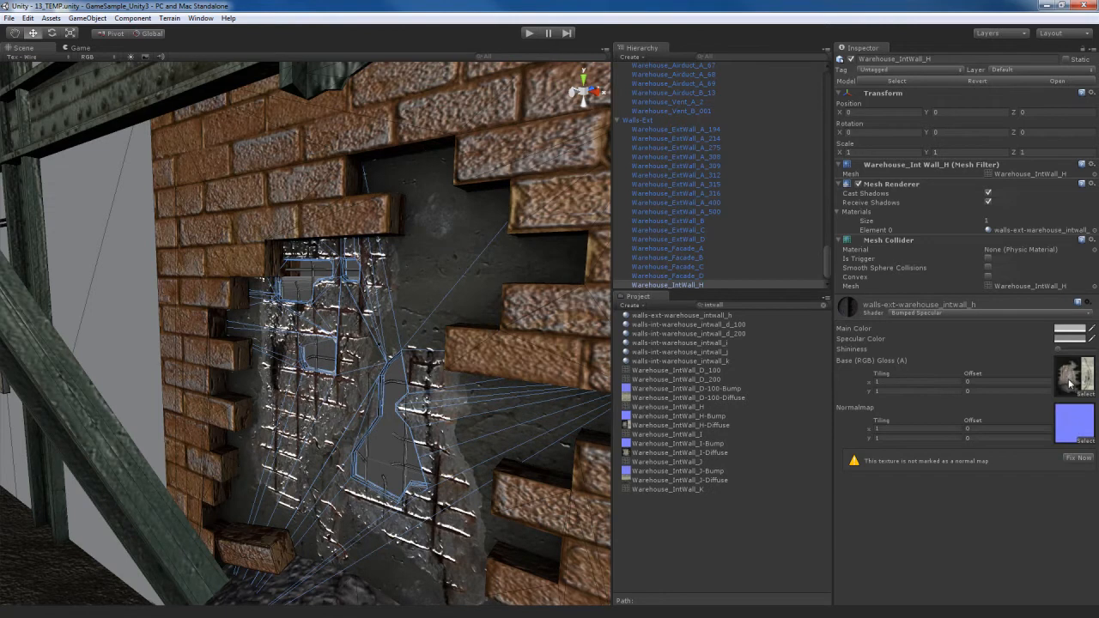
left_click(717, 424)
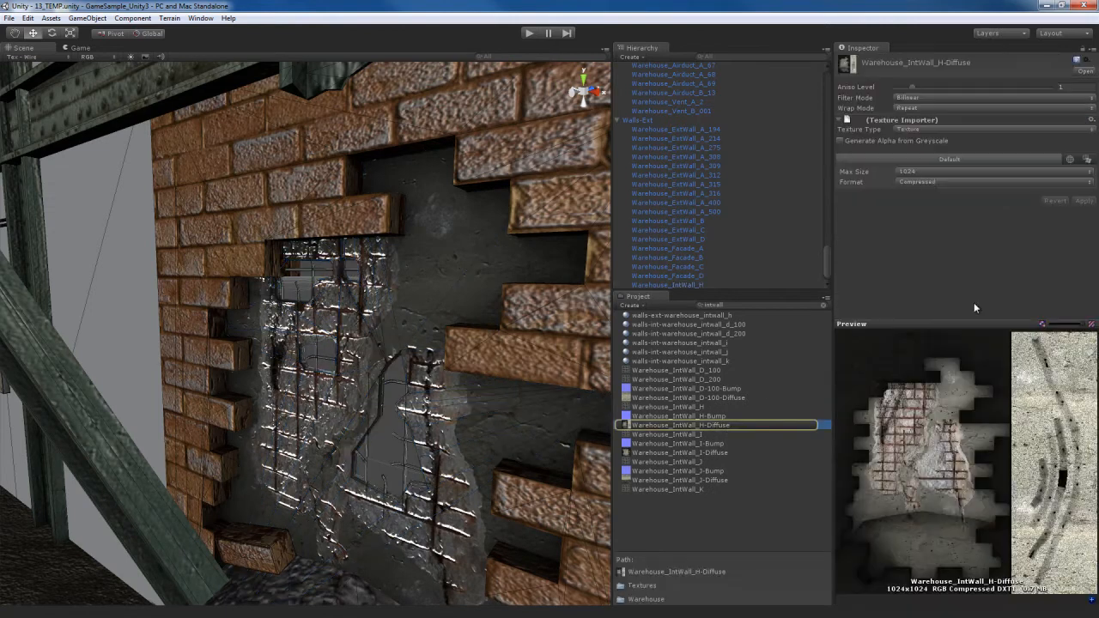
left_click(924, 137)
left_click(1083, 200)
left_click(432, 291)
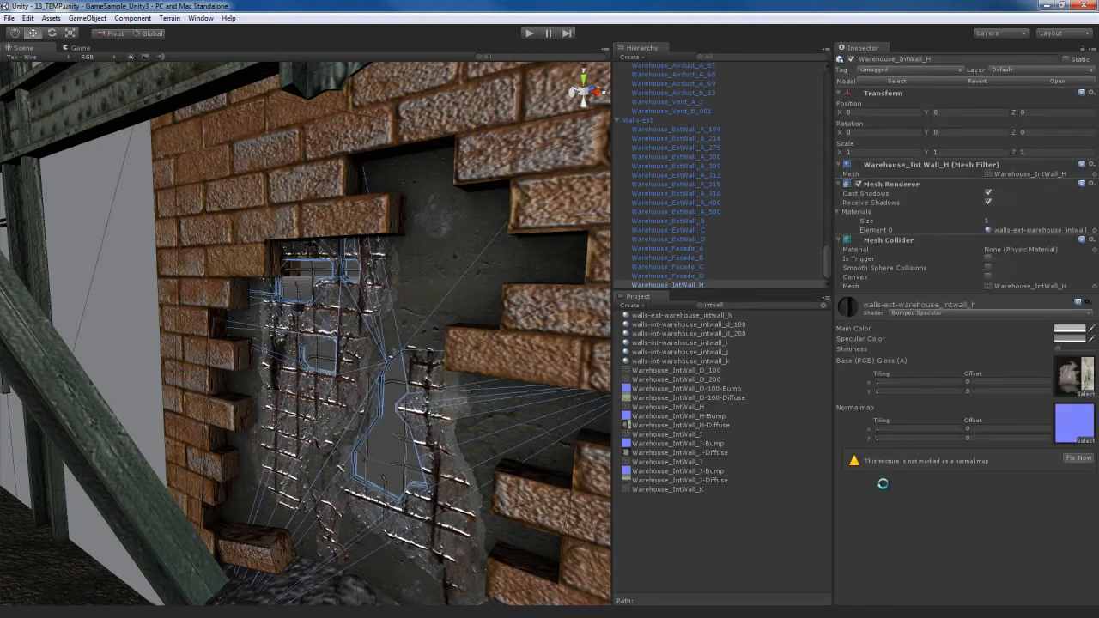
Step: Select the rebar in the wall opening, find the "rebar" assets and assign Warehouse_Rebar_A-Diffuse as its base texture
mouse_move(459, 422)
right_mouse_down()
mouse_move(400, 422)
mouse_move(440, 422)
right_mouse_up()
key("w")
left_click(398, 359)
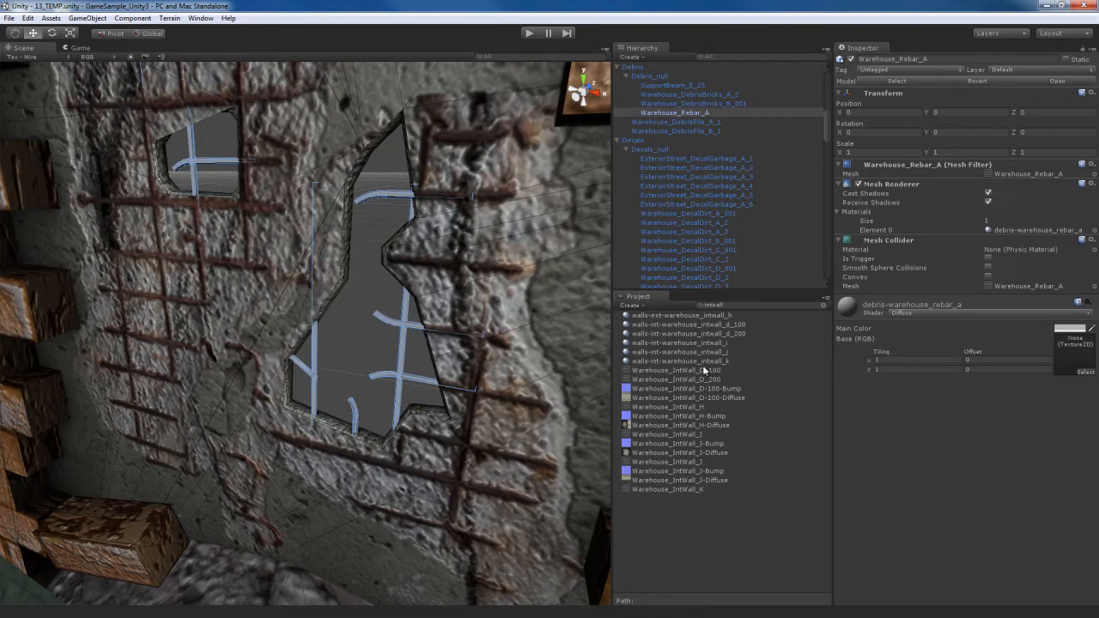
left_click(739, 305)
type("rebar")
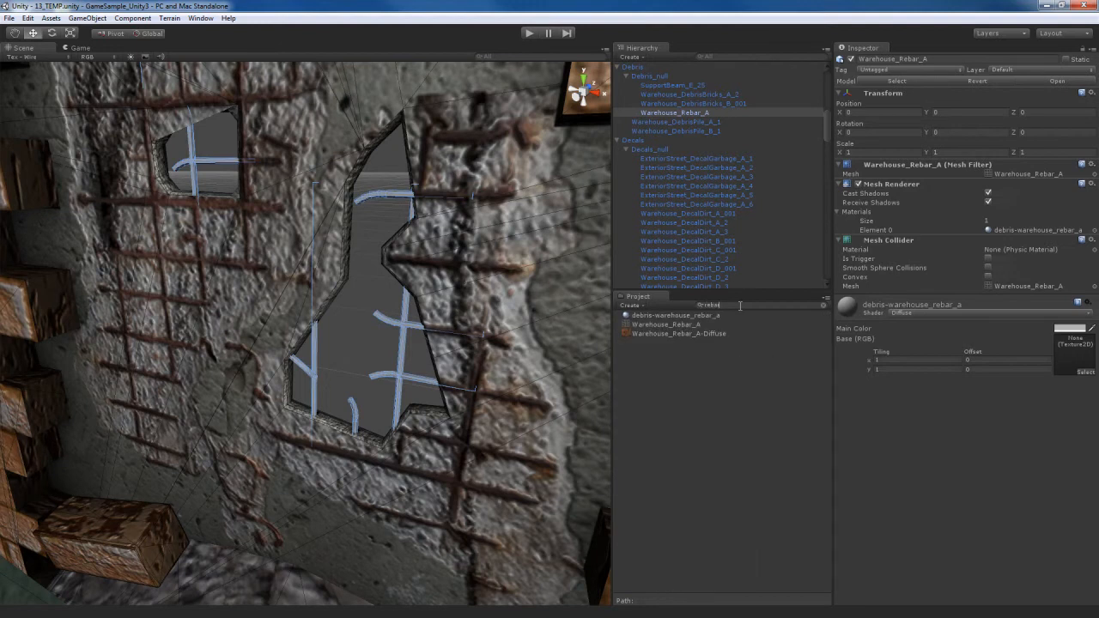
left_click_drag(692, 333, 1087, 369)
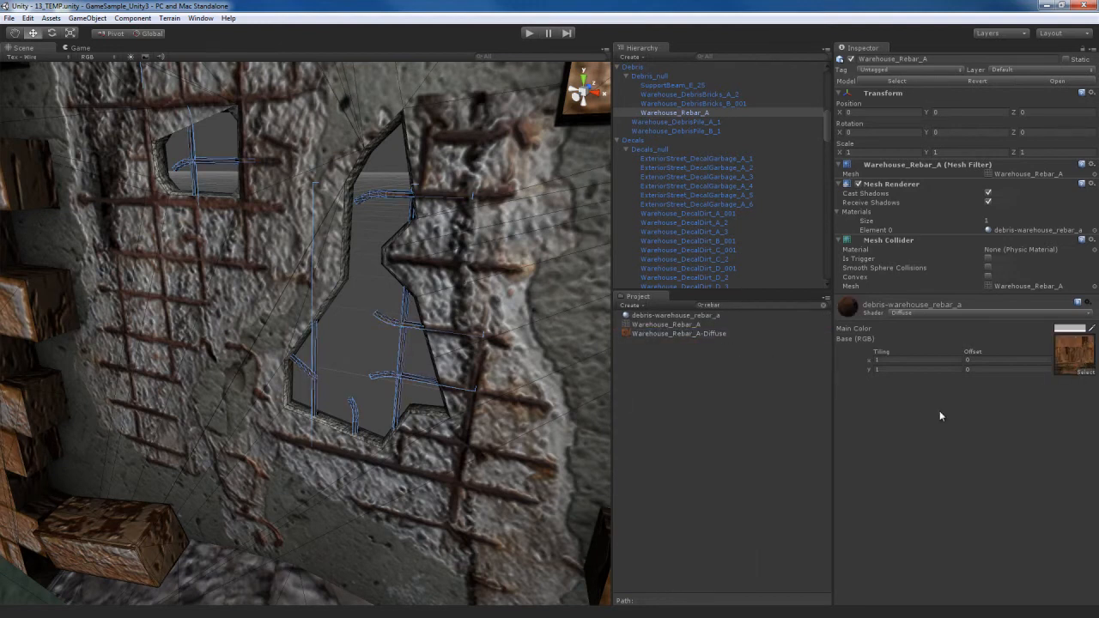
Step: Compare the material slots of the untextured wall around the brick hole with those of the already textured exterior brick wall
right_click_drag(482, 386, 468, 376, "alt")
left_click(345, 360)
left_click_drag(345, 361, 463, 355, "alt")
scroll(409, 368, "down", 10)
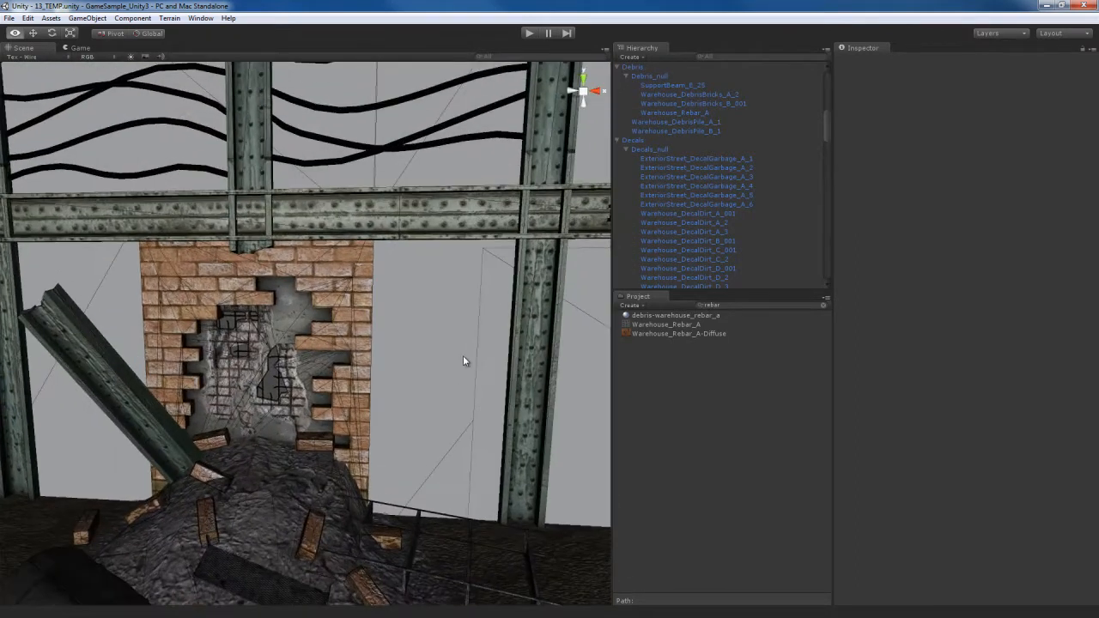
left_click(413, 318)
left_click_drag(414, 314, 412, 344, "alt")
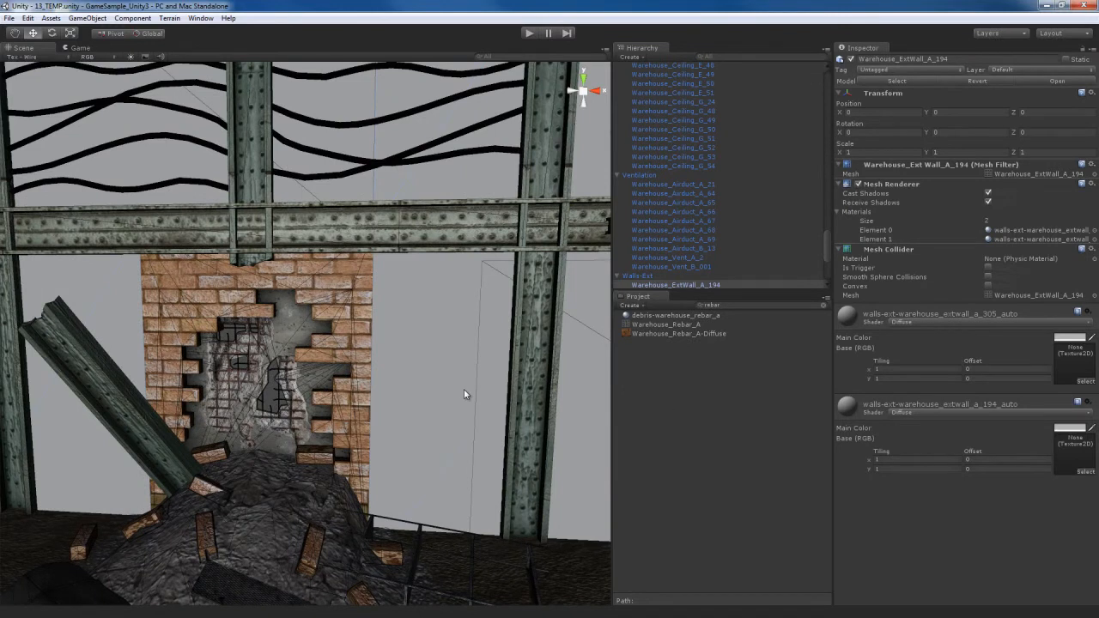
right_click_drag(408, 375, 562, 383)
left_click(329, 323)
right_click_drag(329, 324, 441, 406)
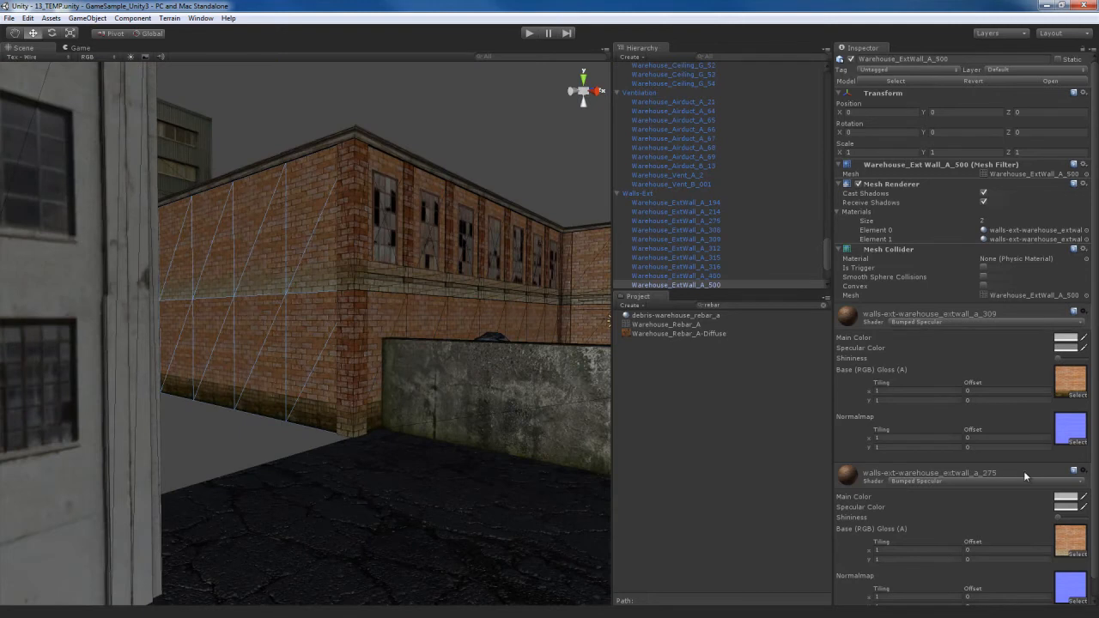
Step: Assign the existing materials walls-ext-warehouse_extwall_a_309 to Element 0 and walls-ext-warehouse_extwall_a_275 to Element 1 of Warehouse_ExtWall_A_194
mouse_move(461, 387)
right_mouse_down()
mouse_move(551, 382)
mouse_move(479, 393)
right_mouse_up()
left_click(479, 393)
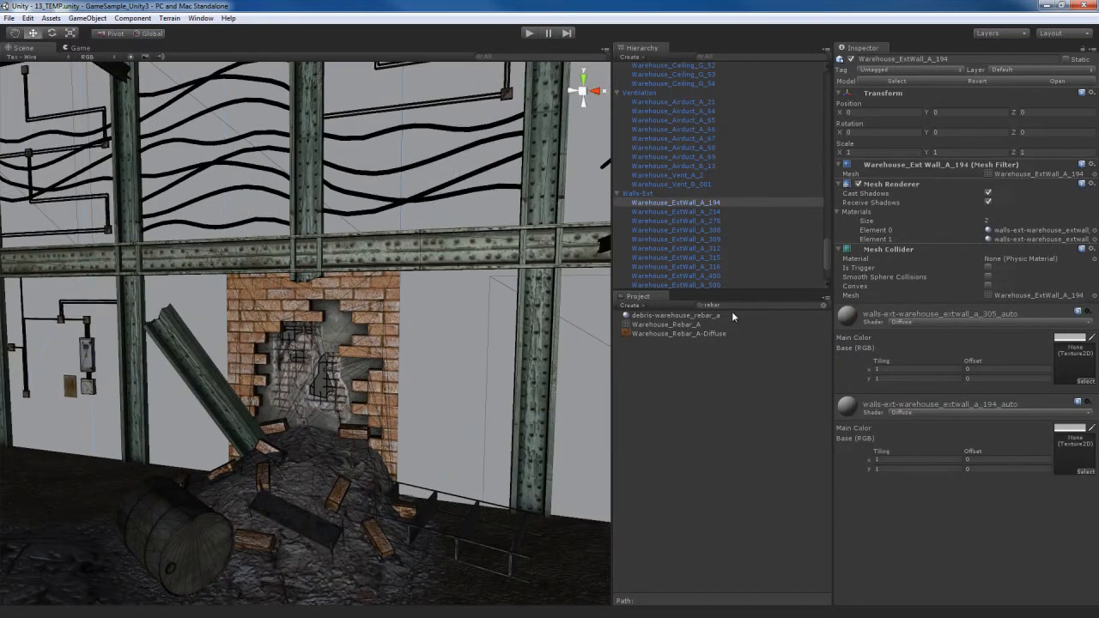
left_click(799, 304)
type("extwall")
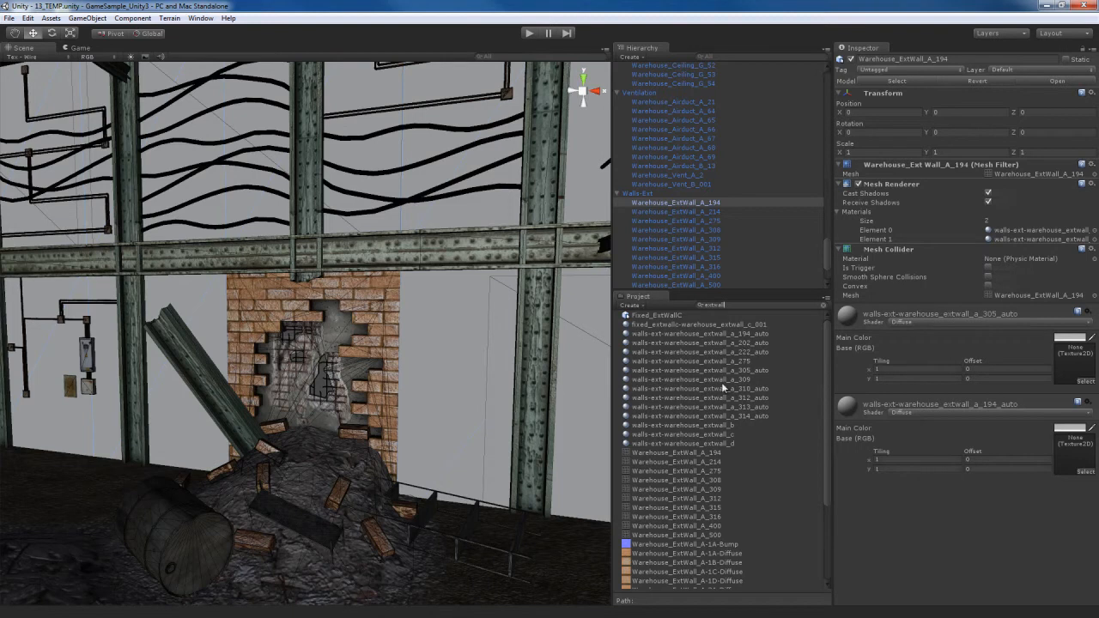
left_click_drag(720, 380, 544, 388)
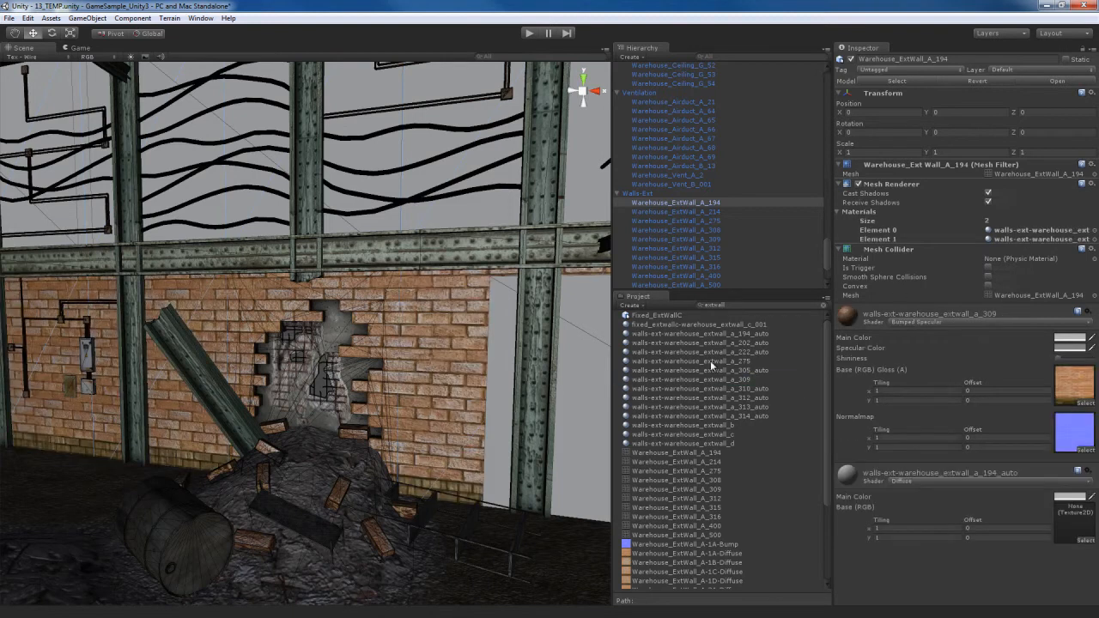
left_click_drag(700, 360, 1035, 245)
Step: Select the wall damage decal Warehouse_DecalWallDamage_B_4 on the lower wall and set its shader to Transparent/Cutout/Bumped Specular
mouse_move(399, 382)
right_mouse_down()
mouse_move(386, 366)
mouse_move(472, 352)
mouse_move(312, 376)
mouse_move(387, 369)
right_mouse_up()
right_click_drag(230, 391, 318, 340)
key("w")
left_click(318, 340)
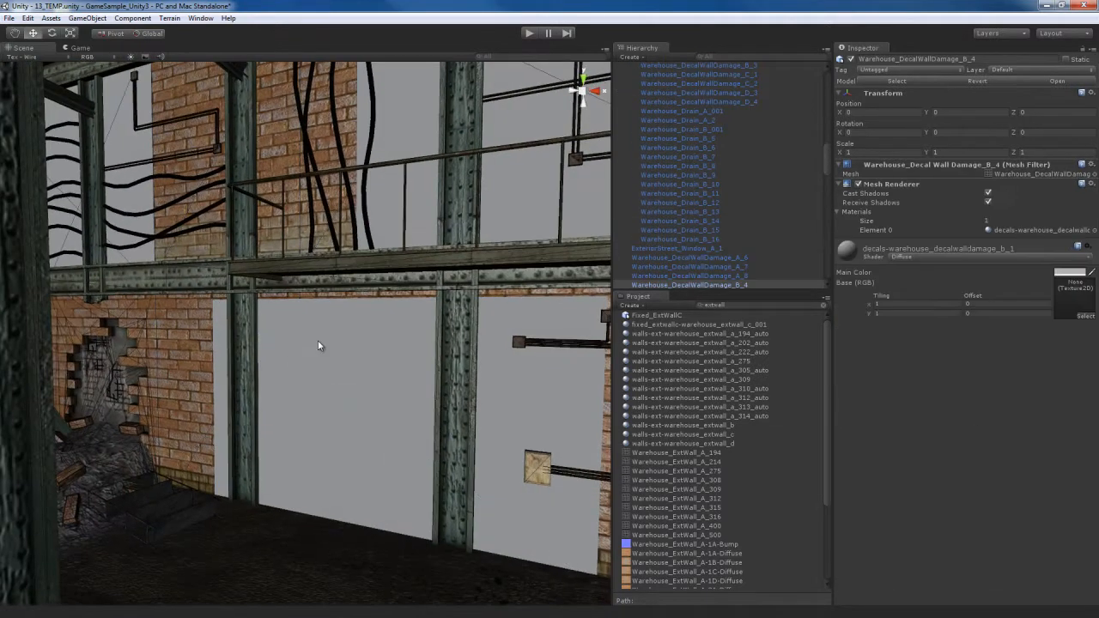
right_click_drag(392, 375, 394, 383)
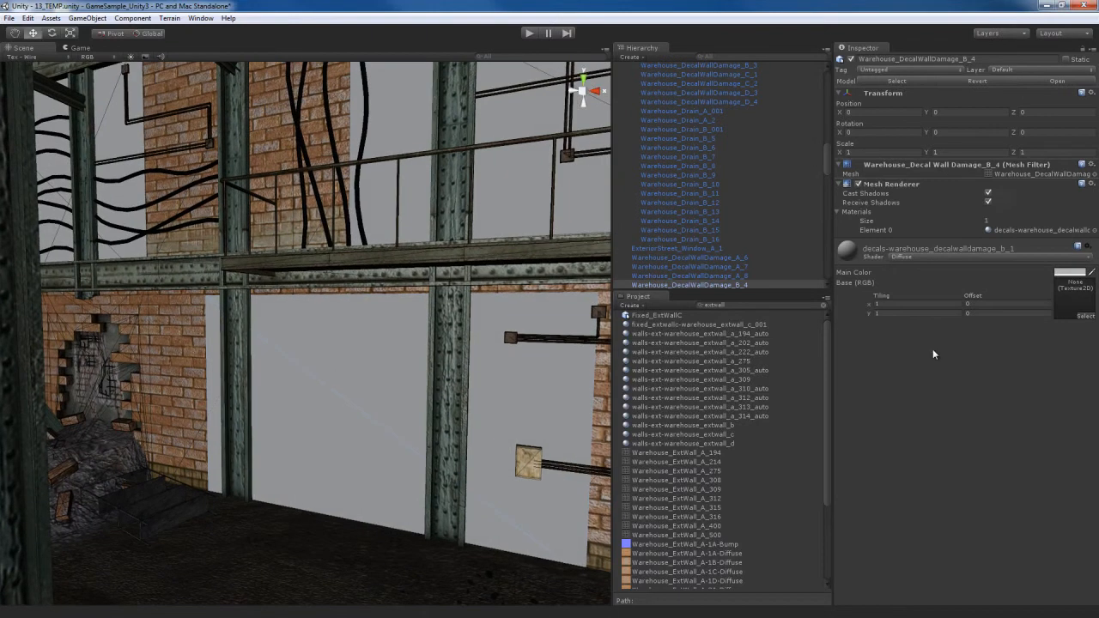
left_click(987, 258)
mouse_move(952, 477)
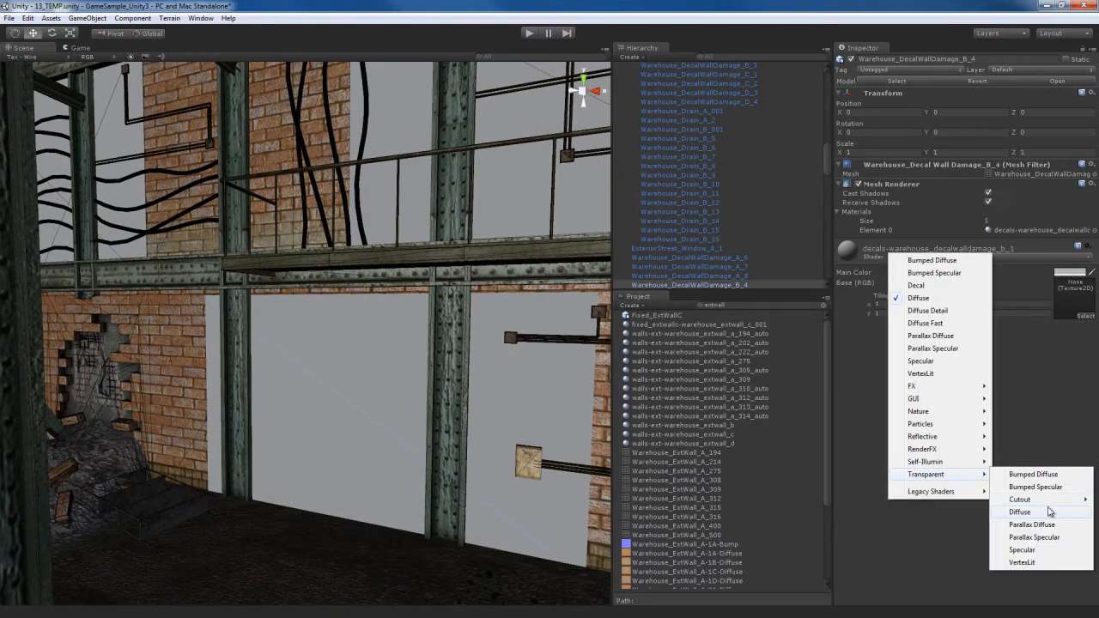
mouse_move(1005, 502)
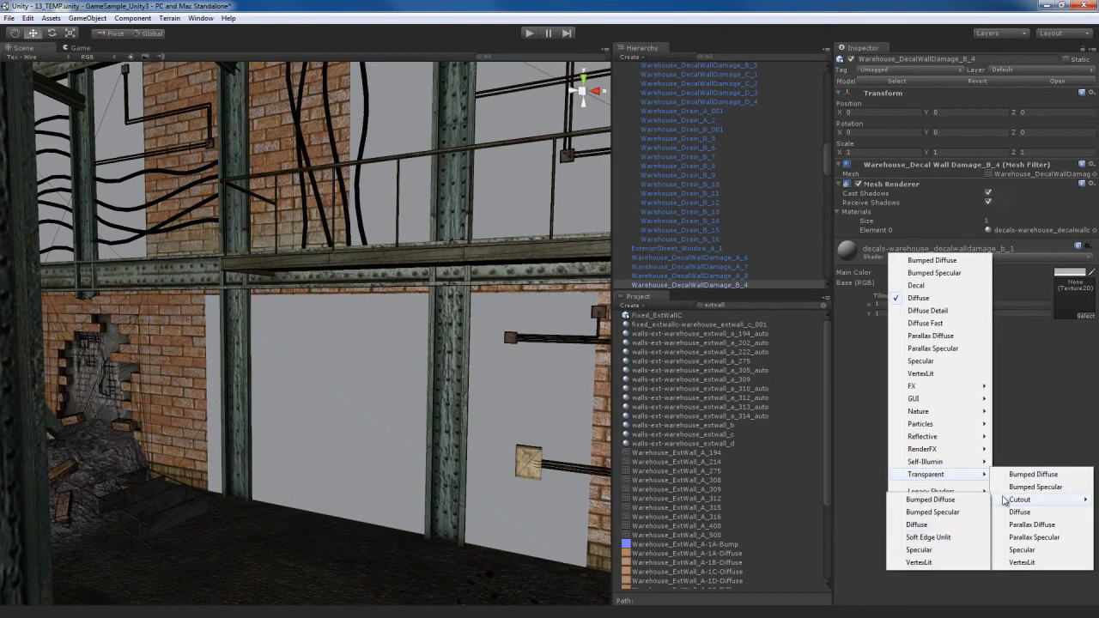
left_click(958, 513)
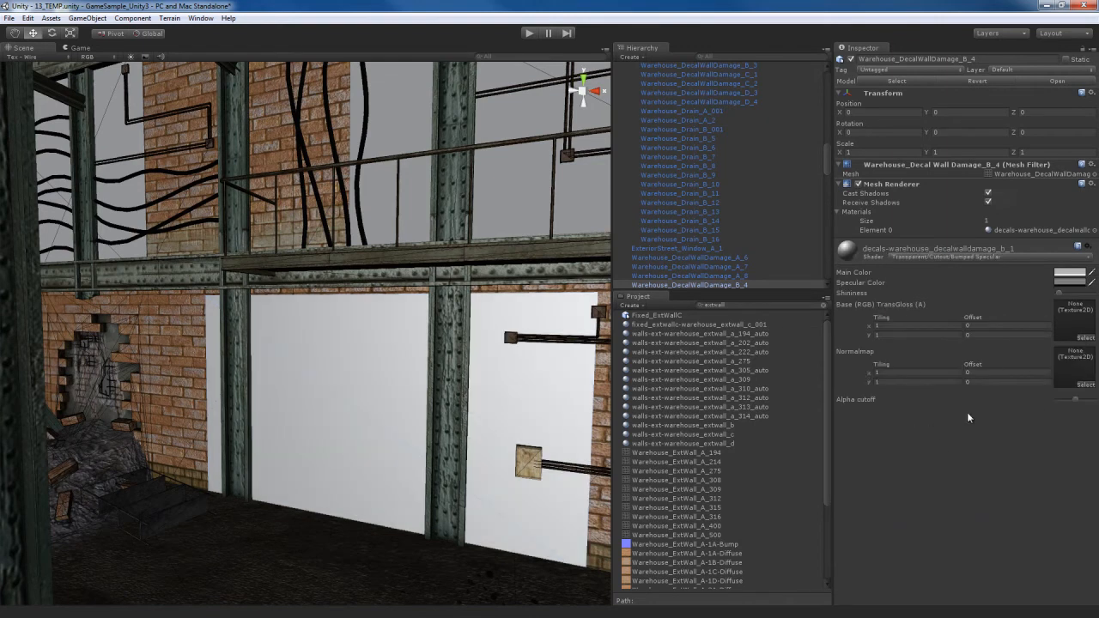
Step: Find the "decal wall damage" assets and assign Warehouse_DecalWallDamage_B-Diffuse as base texture and Warehouse_DecalWallDamage_B-Bump as normal map
left_click(768, 306)
type("decal")
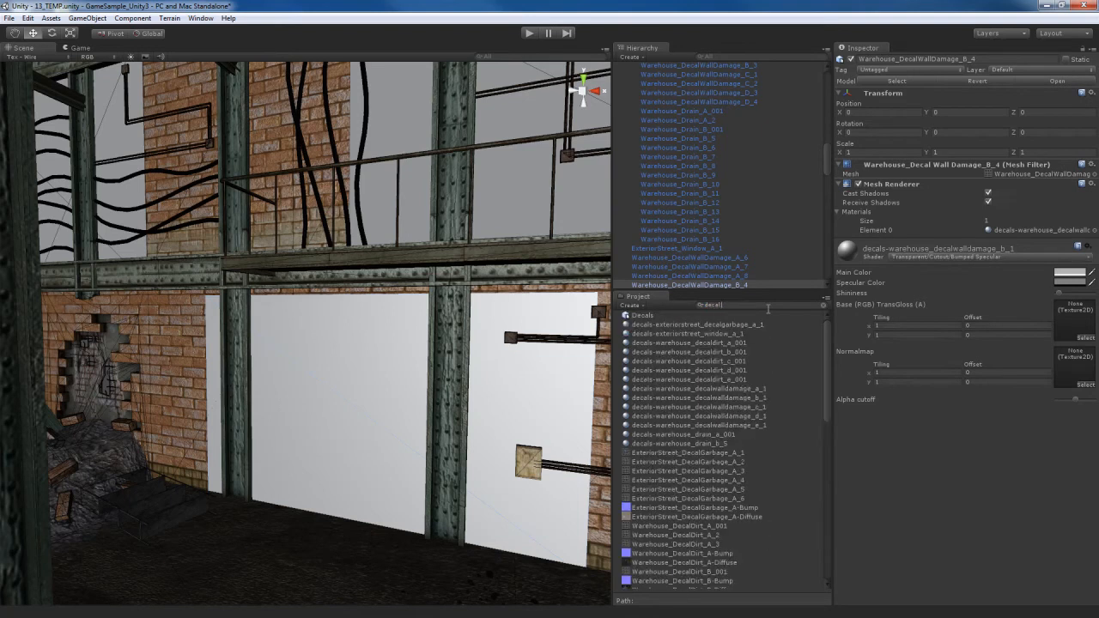
type(" wall damage")
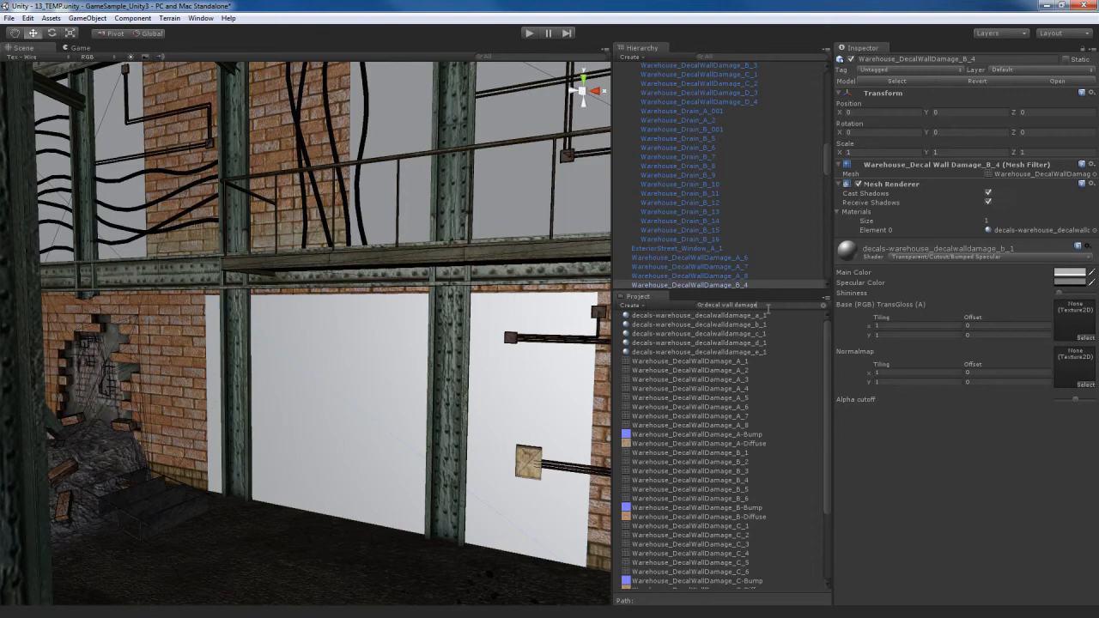
scroll(769, 343, "down", 2)
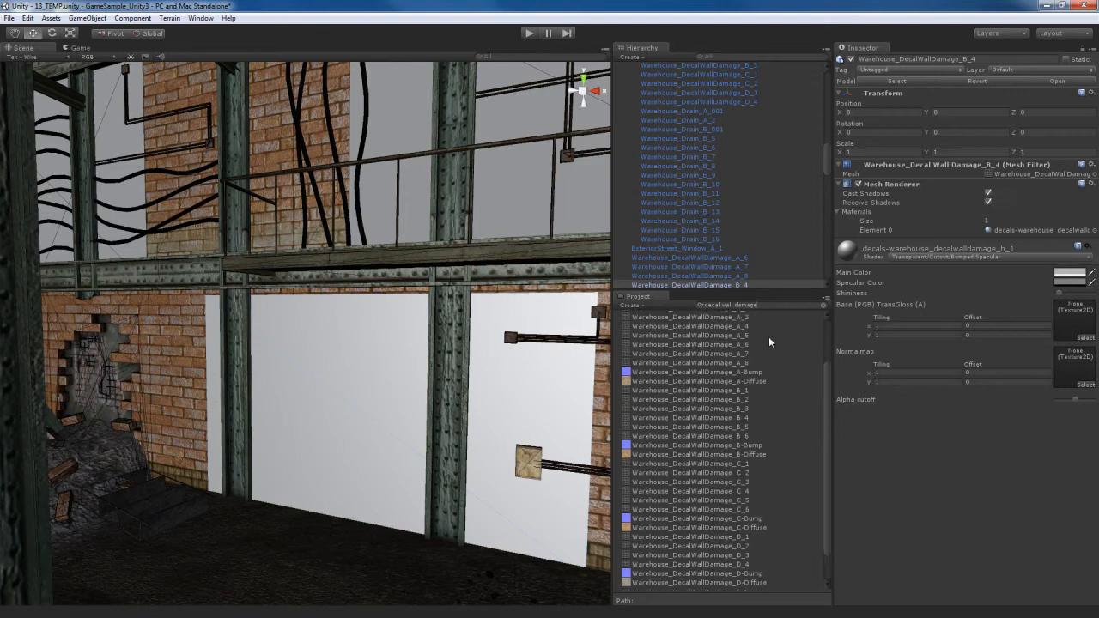
left_click_drag(703, 453, 1076, 323)
left_click_drag(735, 444, 1072, 374)
right_click_drag(423, 410, 520, 435)
key("w")
left_click(1075, 403)
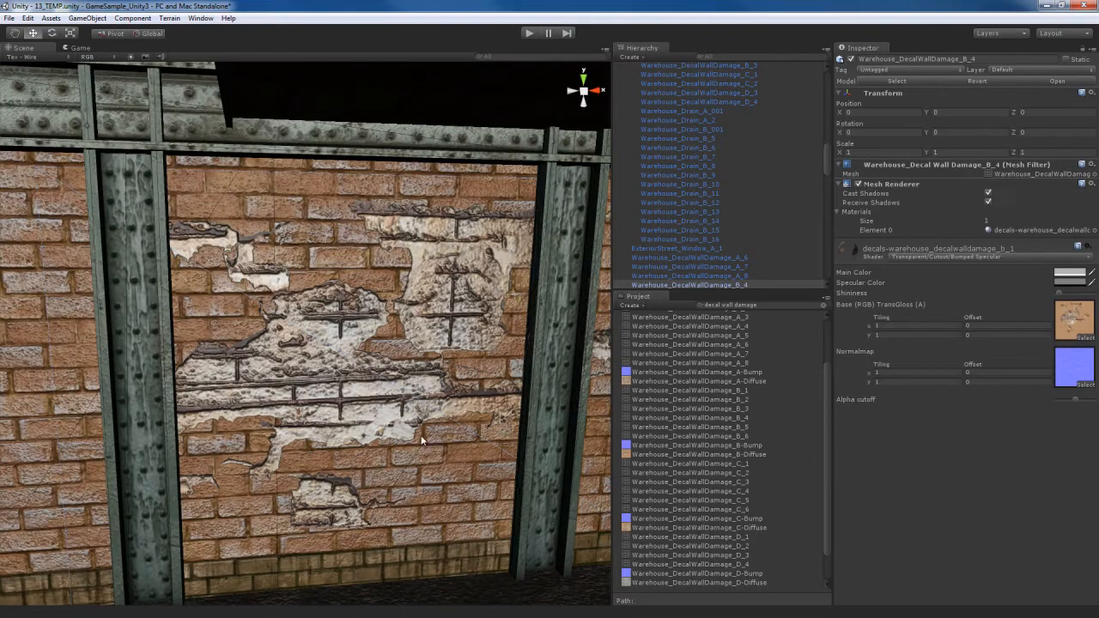
Step: Select the upper-floor decal Warehouse_DecalWallDamage_A_7 and open the Transparent Cutout shader choices for its material
key("w")
right_click_drag(414, 420, 386, 364)
key("d")
key("s")
key("a")
key("w")
key("s")
key("w")
key("s")
key("w")
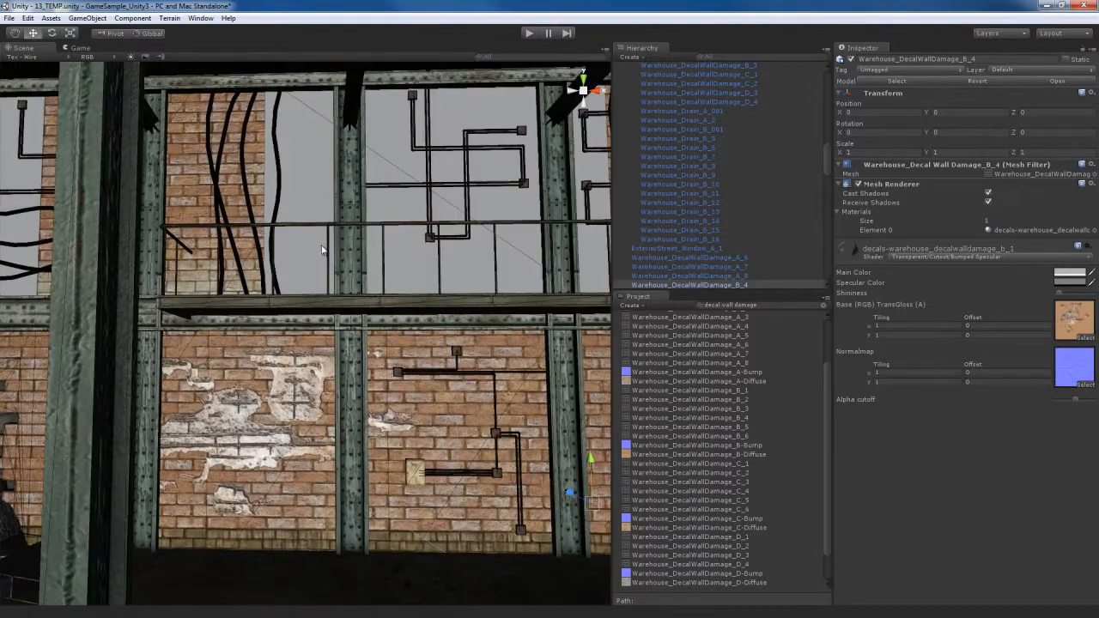
left_click(301, 178)
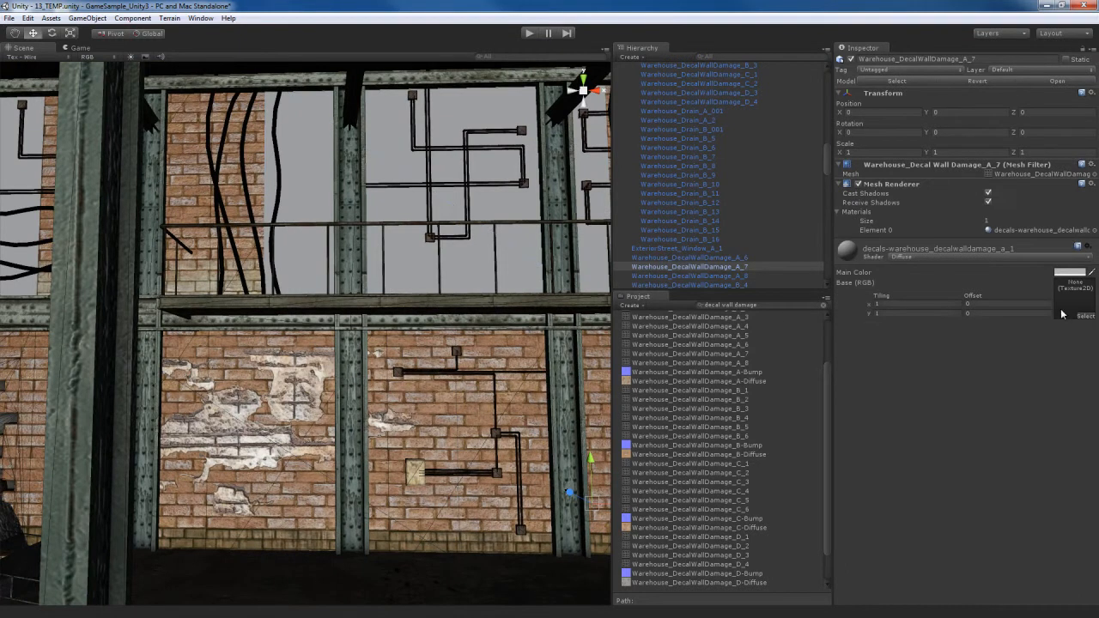
left_click(992, 259)
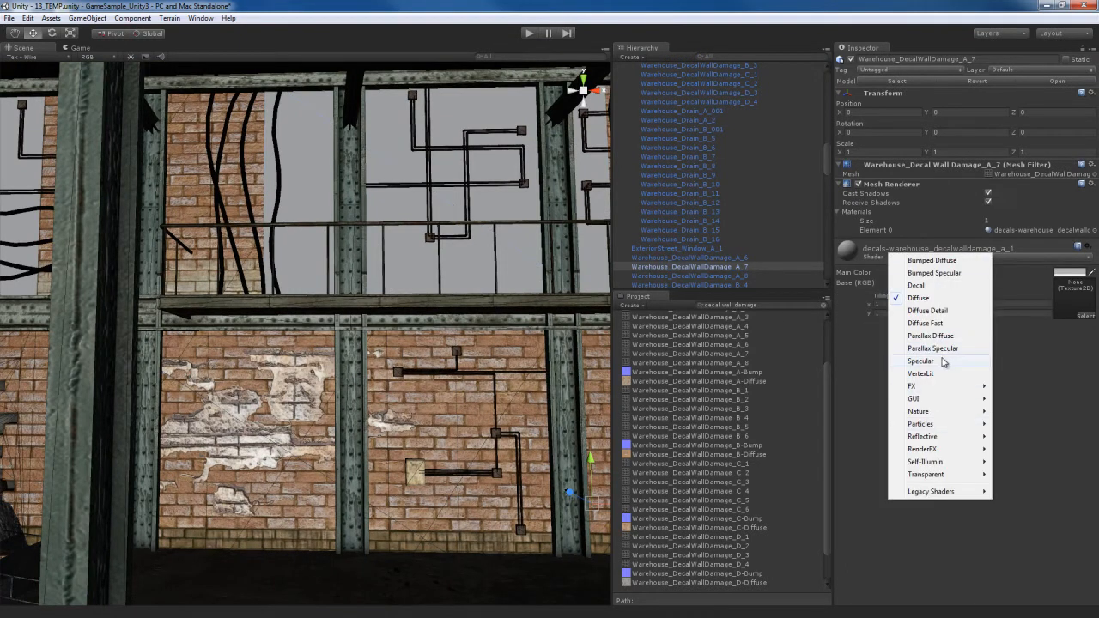
mouse_move(955, 477)
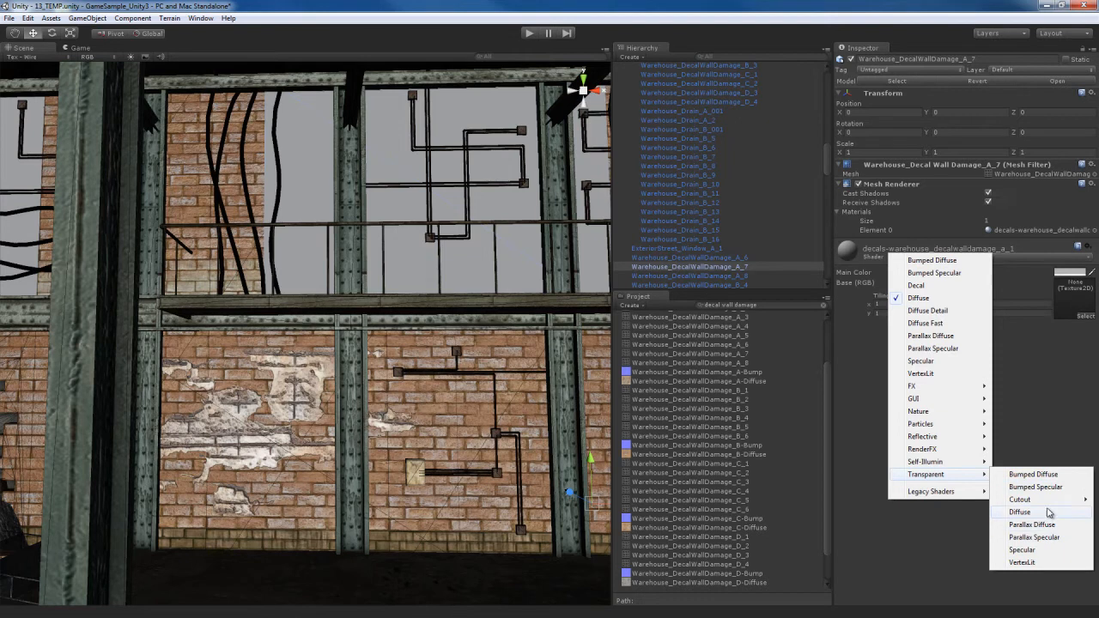
mouse_move(1048, 503)
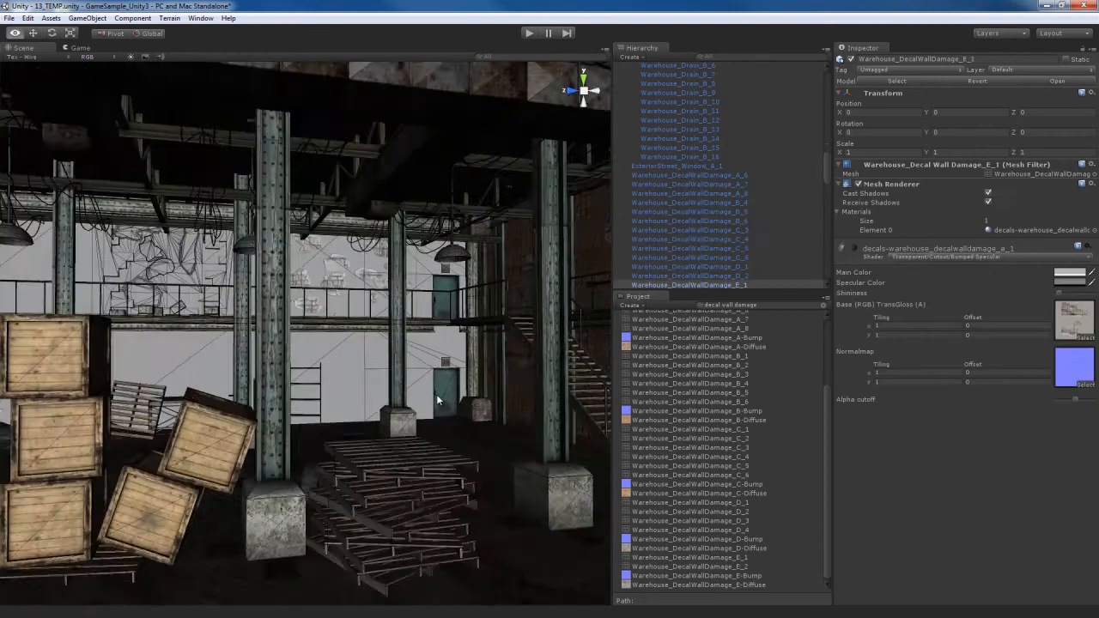
Step: Select the untextured inner wall Warehouse_IntWall_D_100 behind the shelves and set its shader to Bumped Specular
right_click_drag(436, 394, 326, 399)
left_click(338, 353)
left_click(338, 353)
right_click_drag(337, 353, 362, 376)
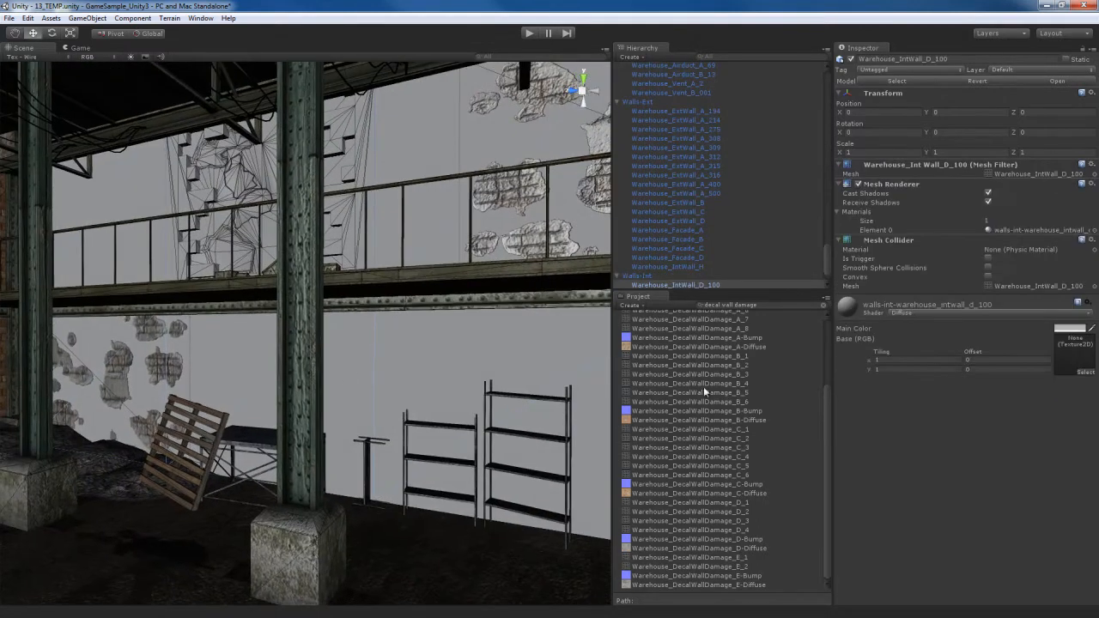
left_click(970, 314)
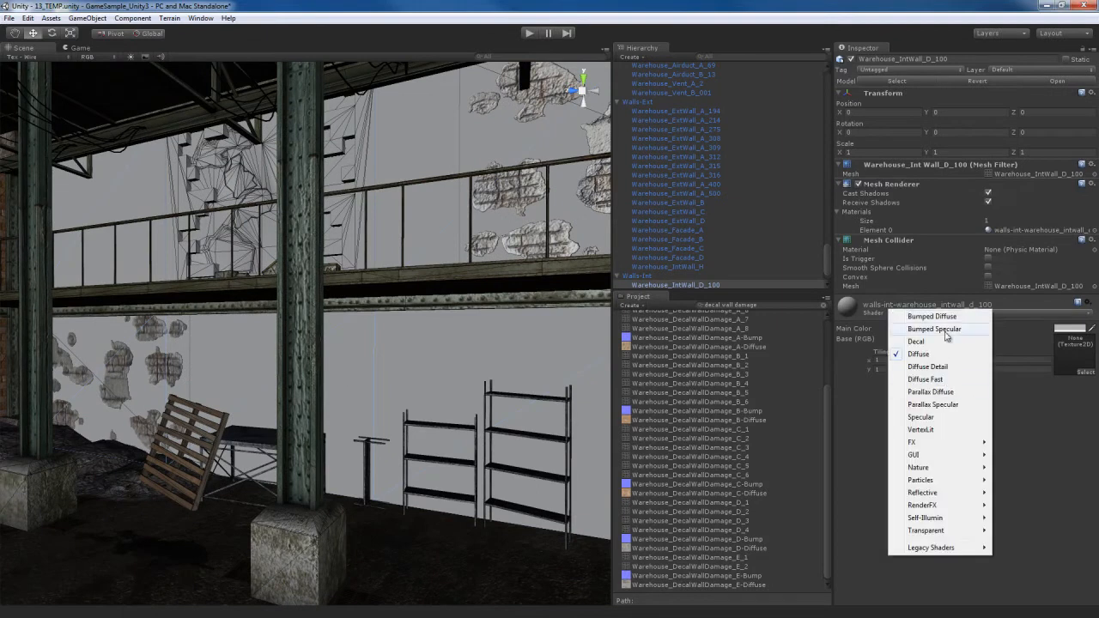
left_click(953, 326)
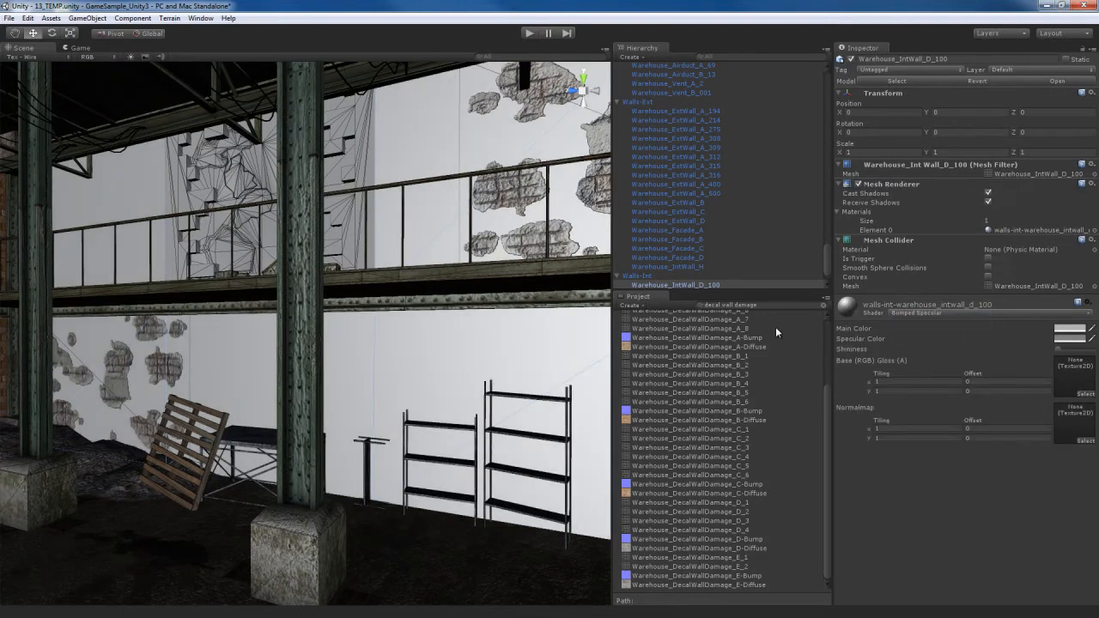
Step: Find the "intwall" assets, assign Warehouse_IntWall_D-100-Diffuse as base texture and Warehouse_IntWall_D-100-Bump as normal map, and mark the latter as a normal map
left_click(770, 307)
type("intwall")
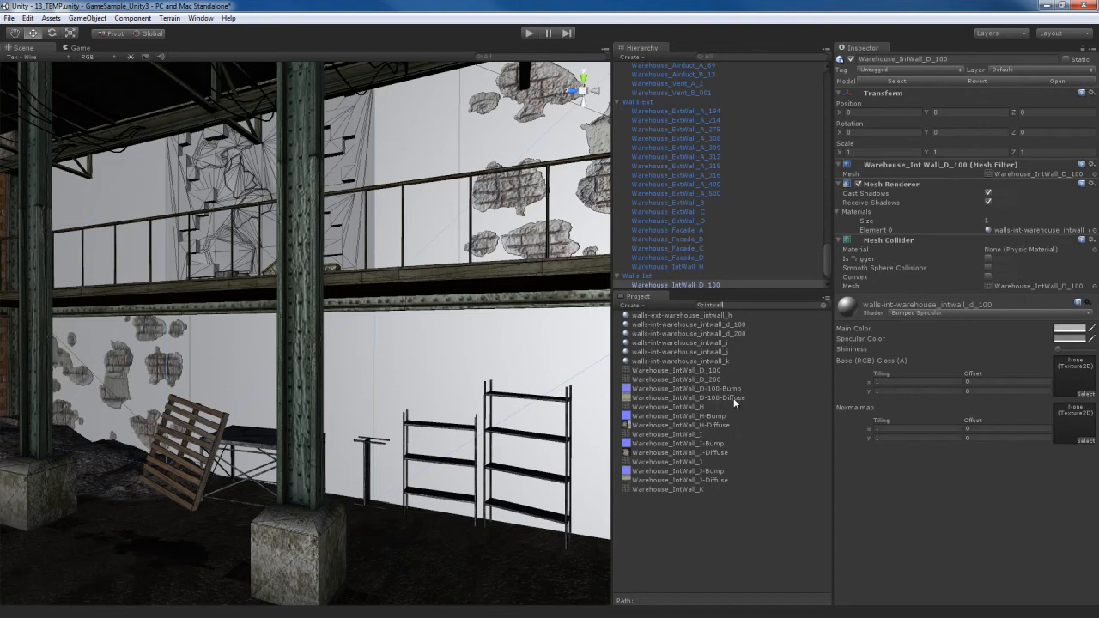
left_click_drag(687, 398, 1075, 376)
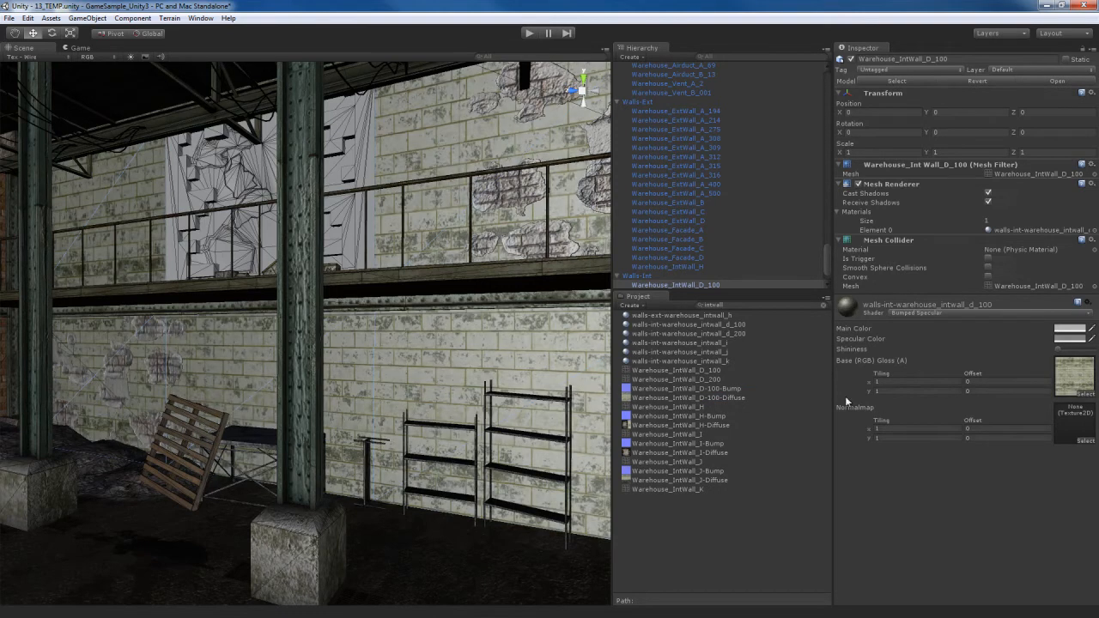
left_click_drag(716, 391, 1072, 425)
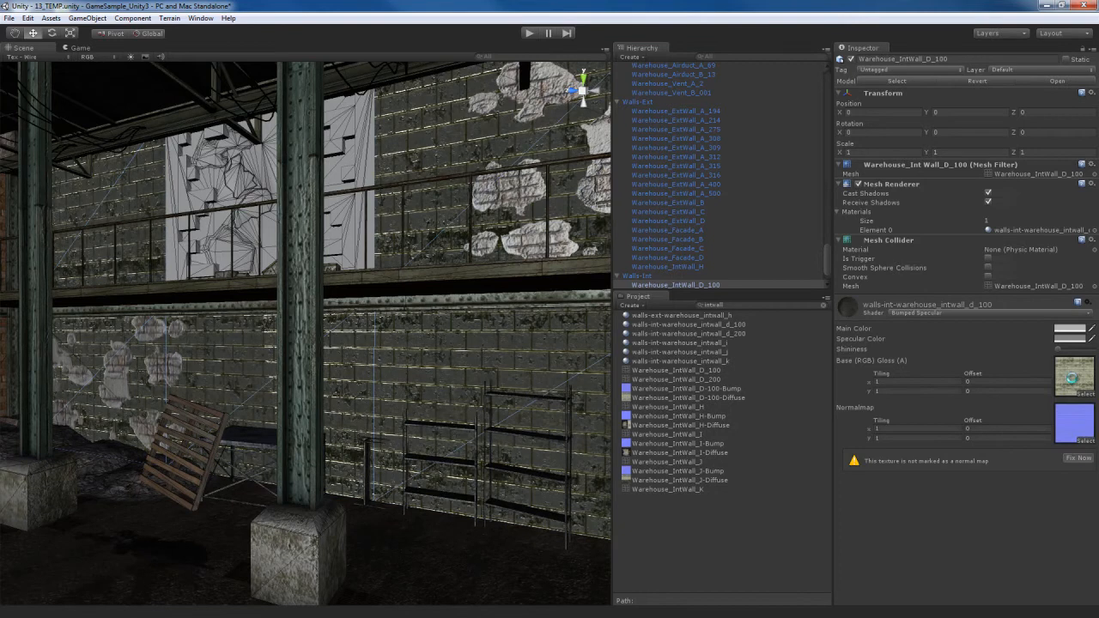
Step: Enable Generate Alpha from Greyscale on the Warehouse_IntWall_D-100-Diffuse texture and apply the import change
double_click(1074, 378)
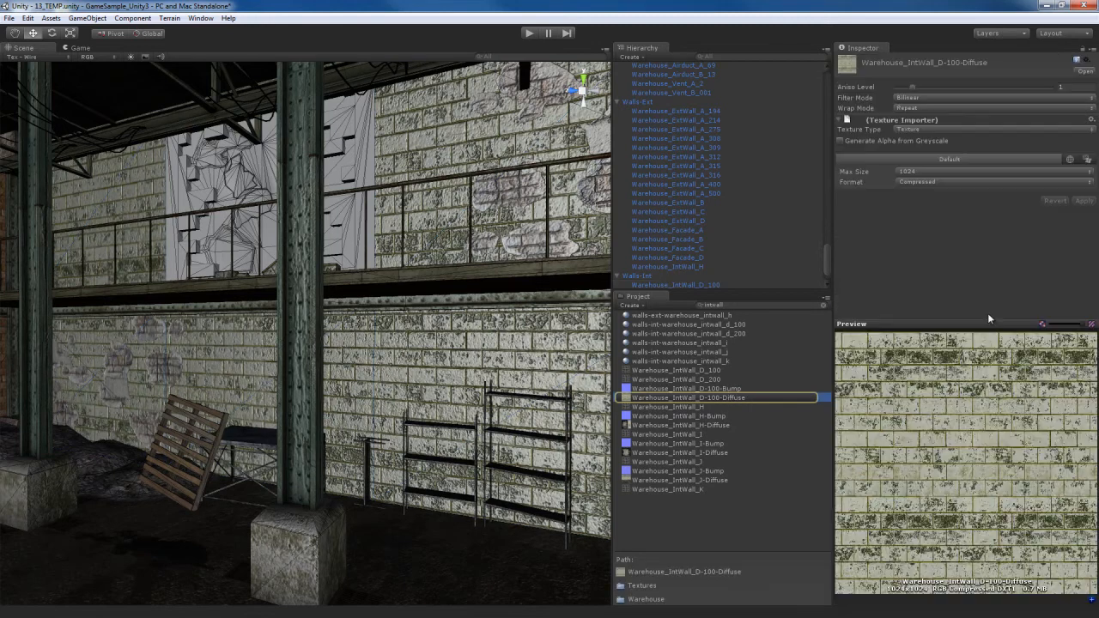
left_click(906, 141)
left_click(1085, 201)
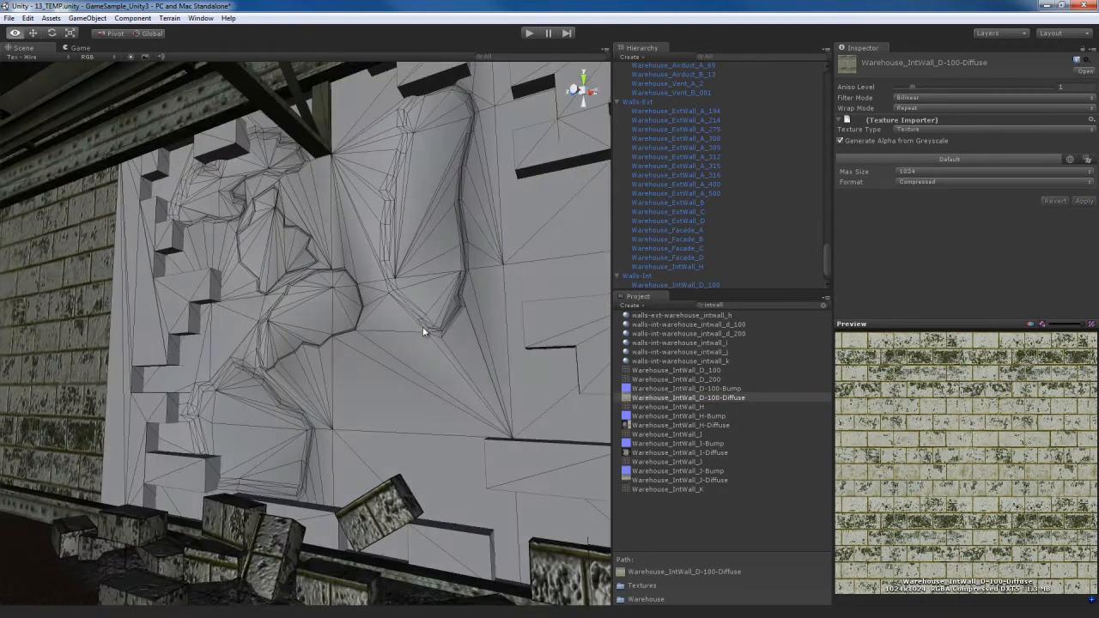
Step: Select the wall around the broken hole, Warehouse_IntWall_K, and assign the existing material walls-int-warehouse_intwall_d_100 to Element 0
key("s")
right_click_drag(423, 327, 386, 344)
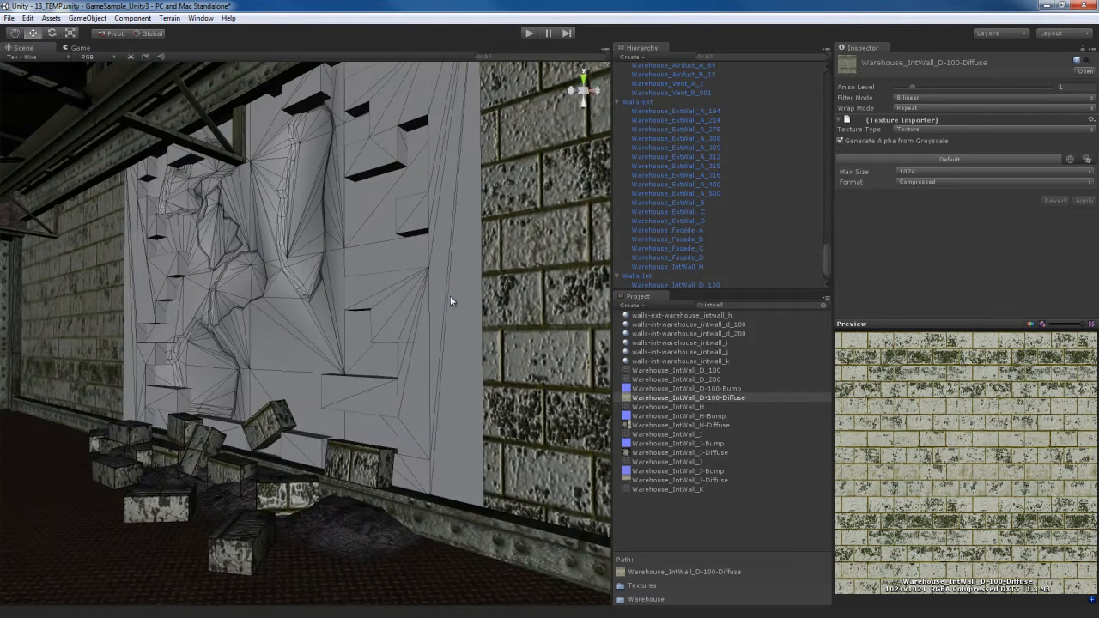
left_click(450, 295)
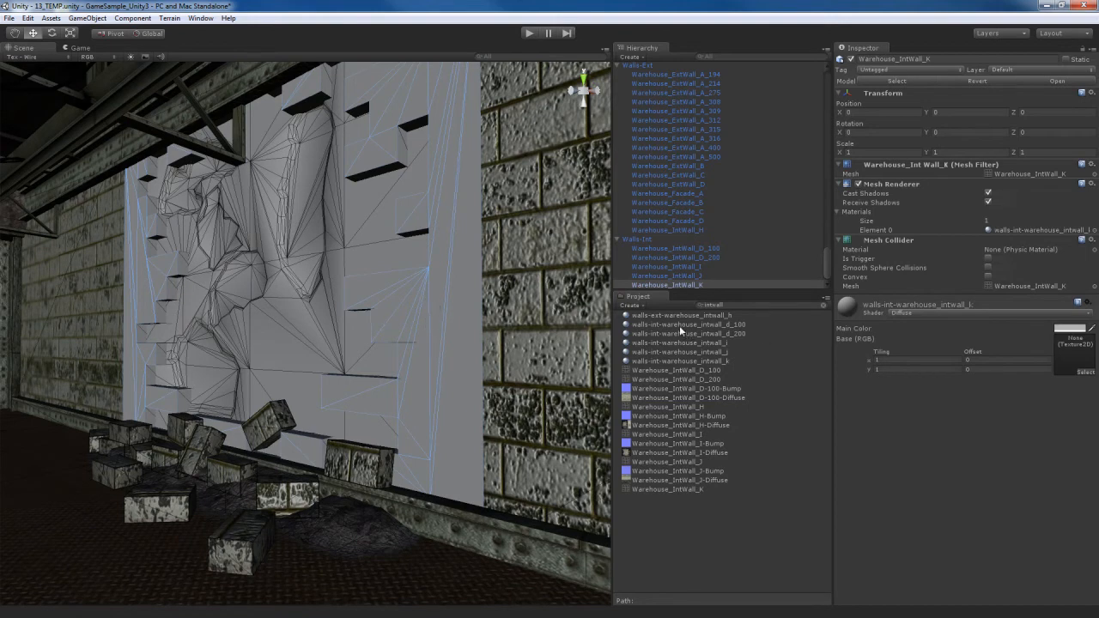
left_click_drag(700, 329, 1025, 230)
Step: Select the recessed wall surface inside the hole, Warehouse_IntWall_I, and set its shader to Bumped Specular
left_click_drag(401, 333, 446, 320, "alt")
left_click(445, 323)
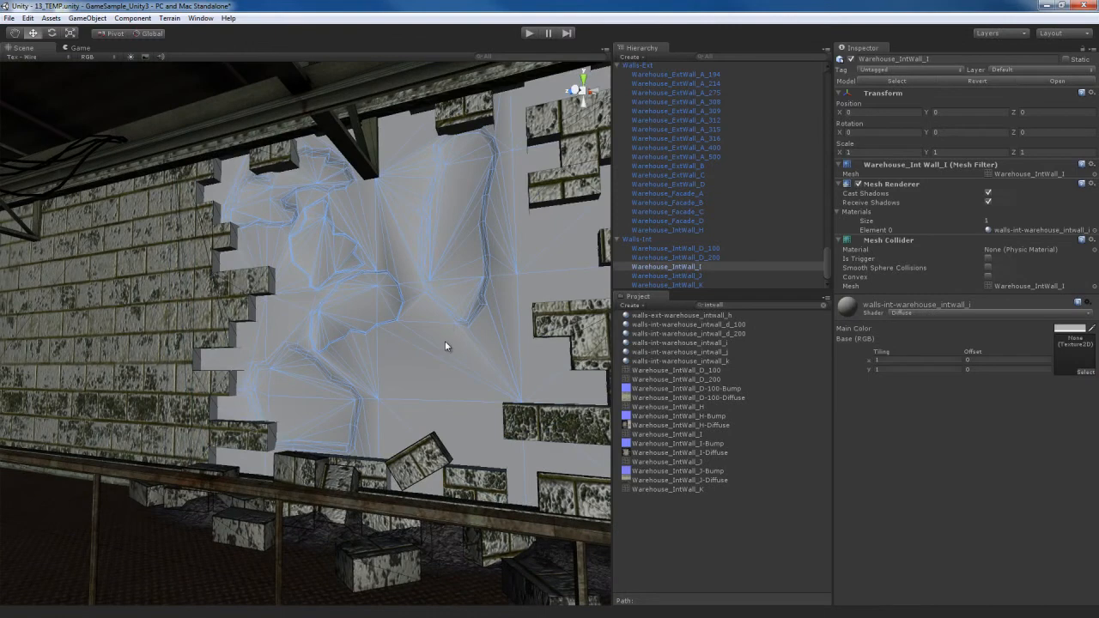
left_click(964, 315)
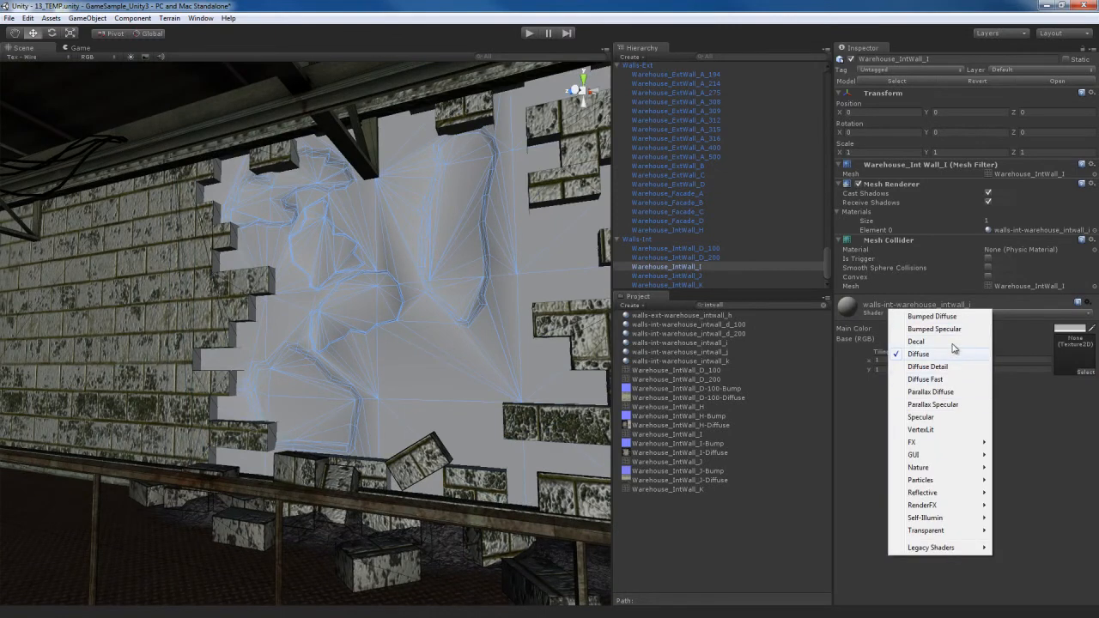
left_click(966, 333)
Step: Assign Warehouse_IntWall_I-Diffuse as base texture and Warehouse_IntWall_I-Bump as normal map on the recessed wall's material
left_click(761, 307)
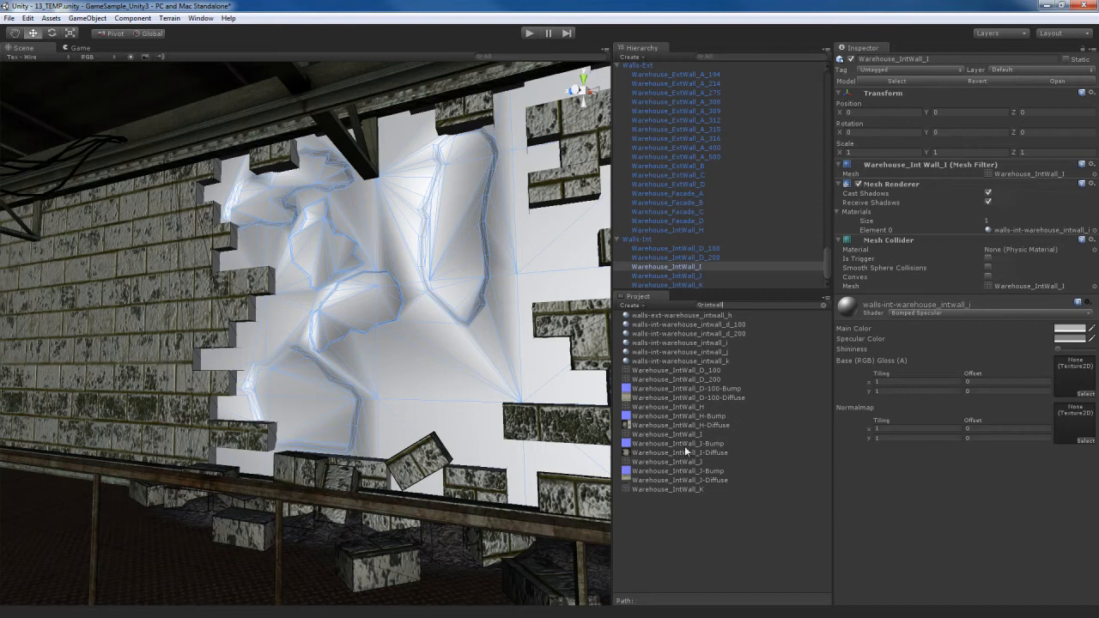
left_click_drag(680, 452, 1073, 382)
left_click_drag(699, 442, 1074, 426)
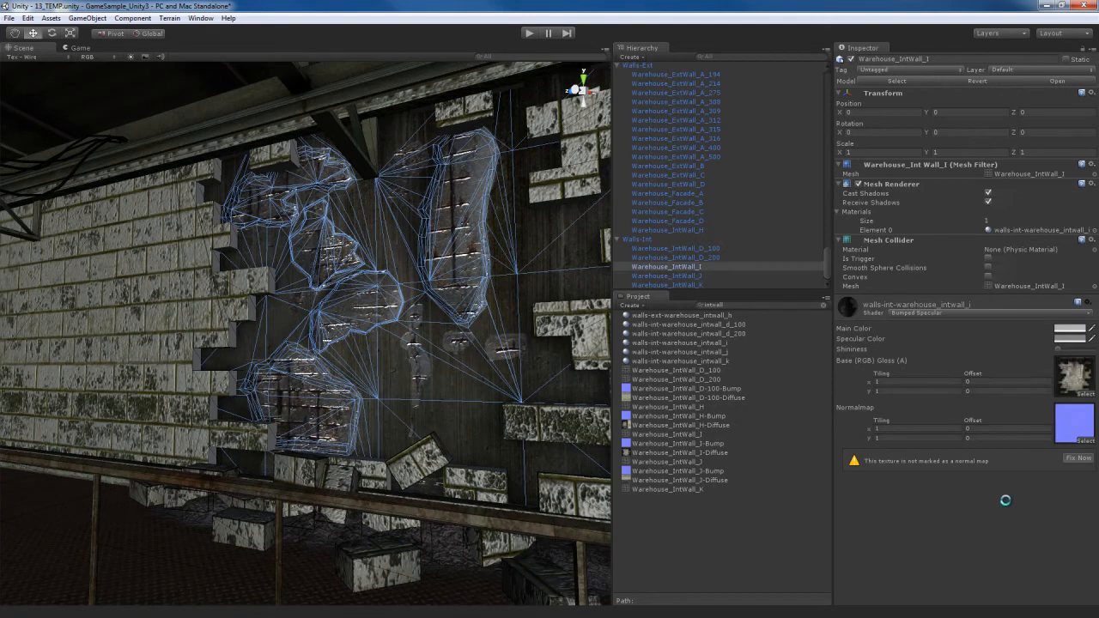
Step: Enable Generate Alpha from Greyscale on the Warehouse_IntWall_I-Diffuse texture and apply the import change
left_click(1071, 386)
left_click(720, 453)
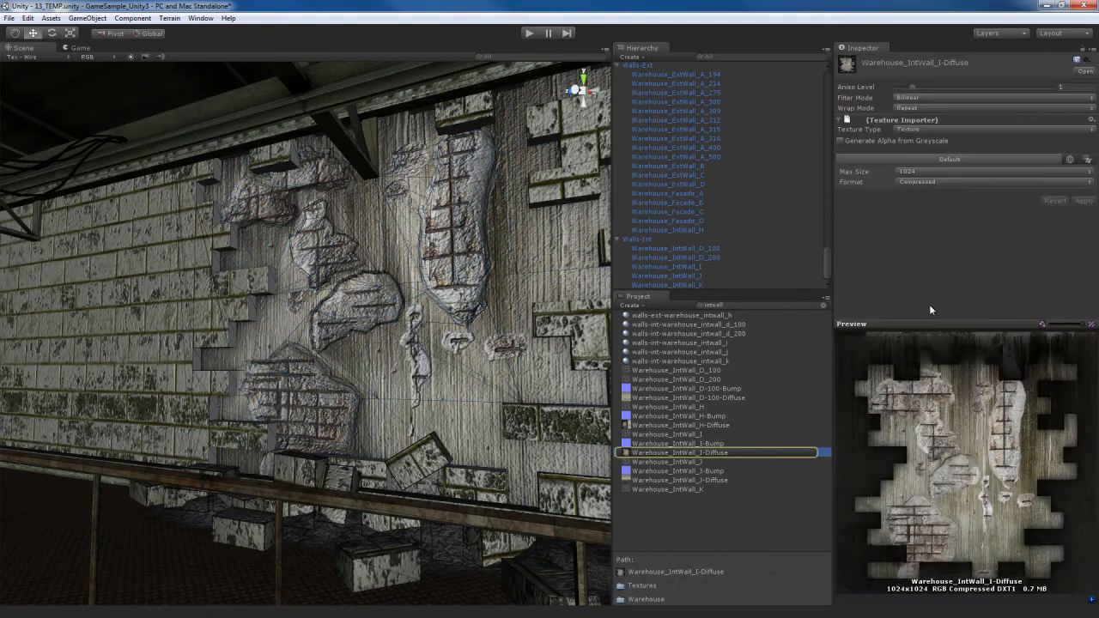
left_click(900, 139)
left_click(1084, 200)
Step: Select the untextured brick ends along the hole's edge, Warehouse_IntWall_J, and set their shader to Bumped Specular
key("w")
right_click_drag(355, 343, 248, 336)
left_click(321, 268)
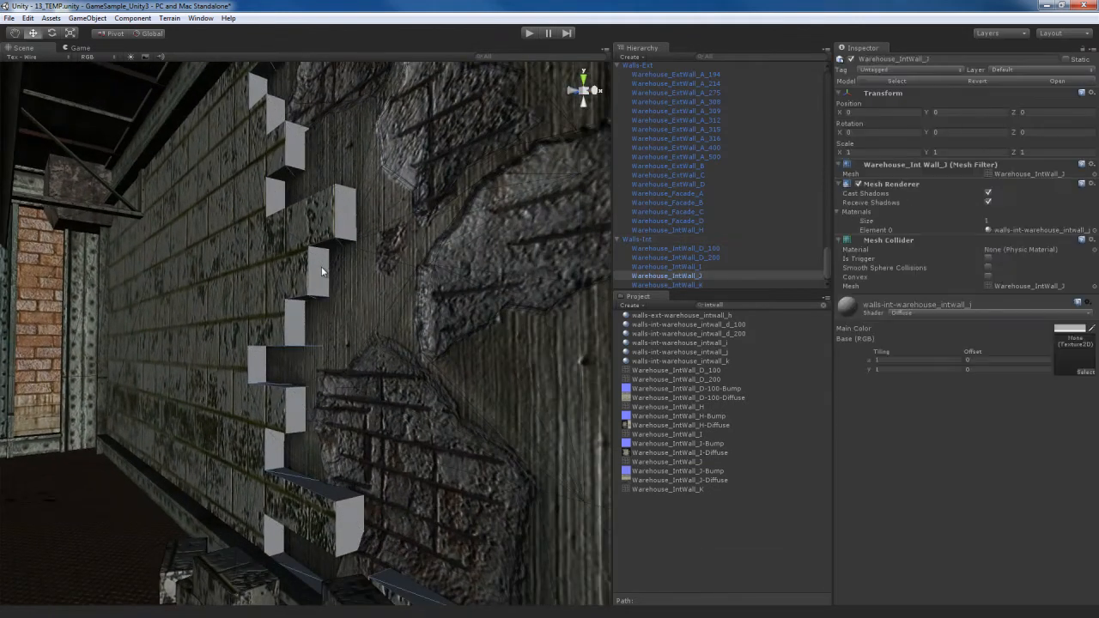
left_click(982, 312)
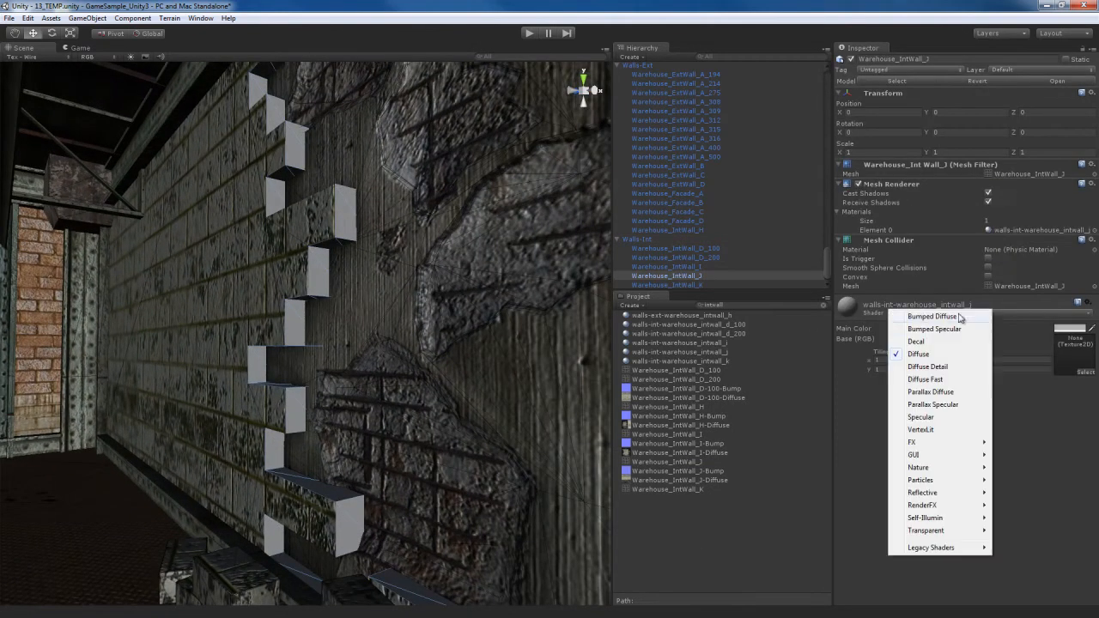
left_click(950, 334)
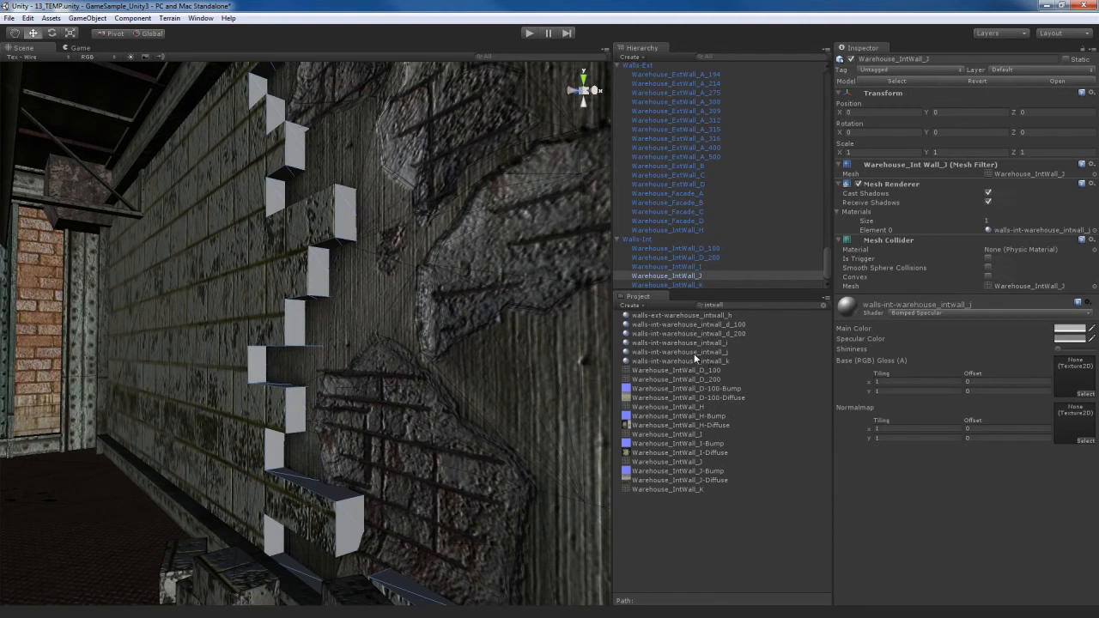
Step: Assign Warehouse_IntWall_J-Diffuse as base texture and Warehouse_IntWall_J-Bump as normal map on the brick ends' material
left_click_drag(681, 479, 1073, 378)
left_click(711, 472)
left_click_drag(711, 471, 1071, 423)
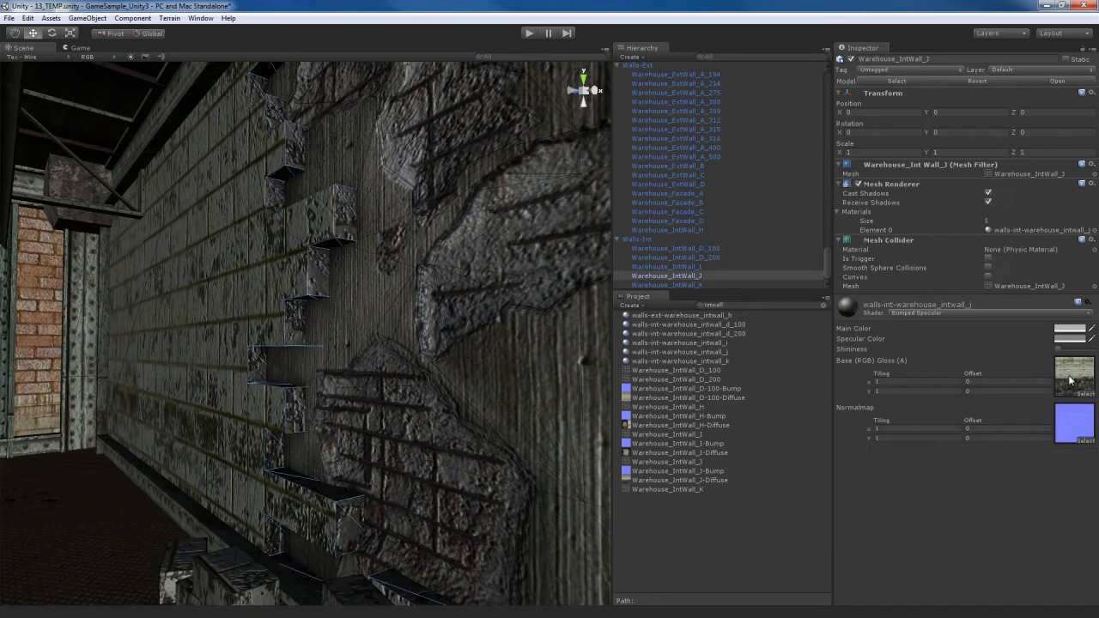
Step: Enable Generate Alpha from Greyscale on the Warehouse_IntWall_J-Diffuse texture and apply the import change
left_click(1069, 376)
left_click(714, 481)
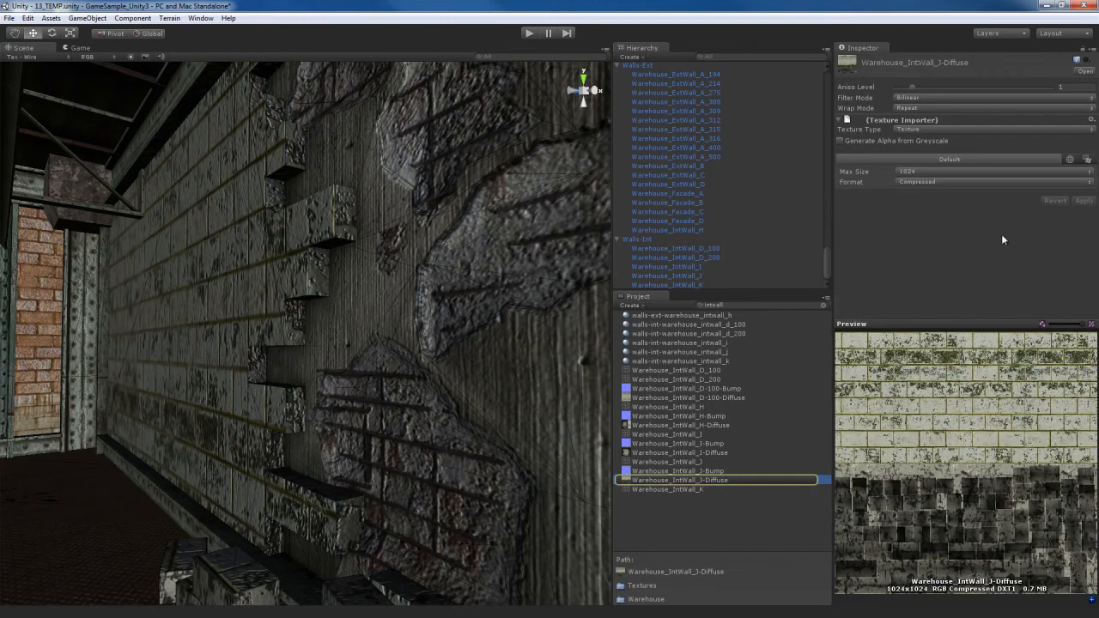
left_click(1086, 203)
Step: Select the wall above the green double door, Warehouse_IntWall_D_200, and assign the material walls-int-warehouse_intwall_d_100 to Element 0
left_click_drag(406, 395, 359, 383, "alt")
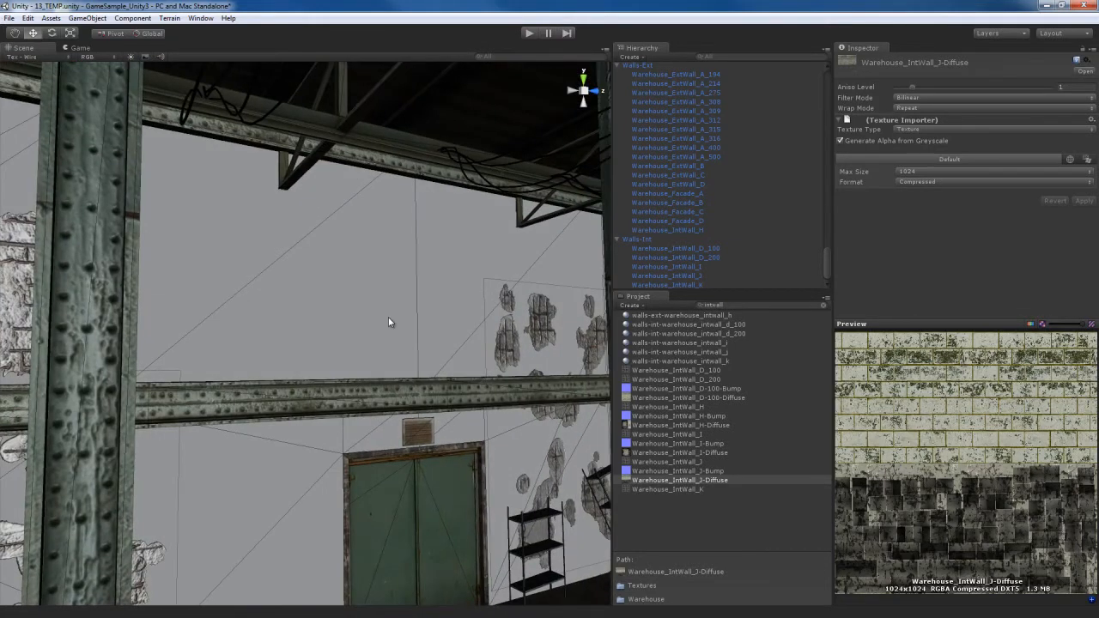
left_click(388, 320)
left_click(388, 319)
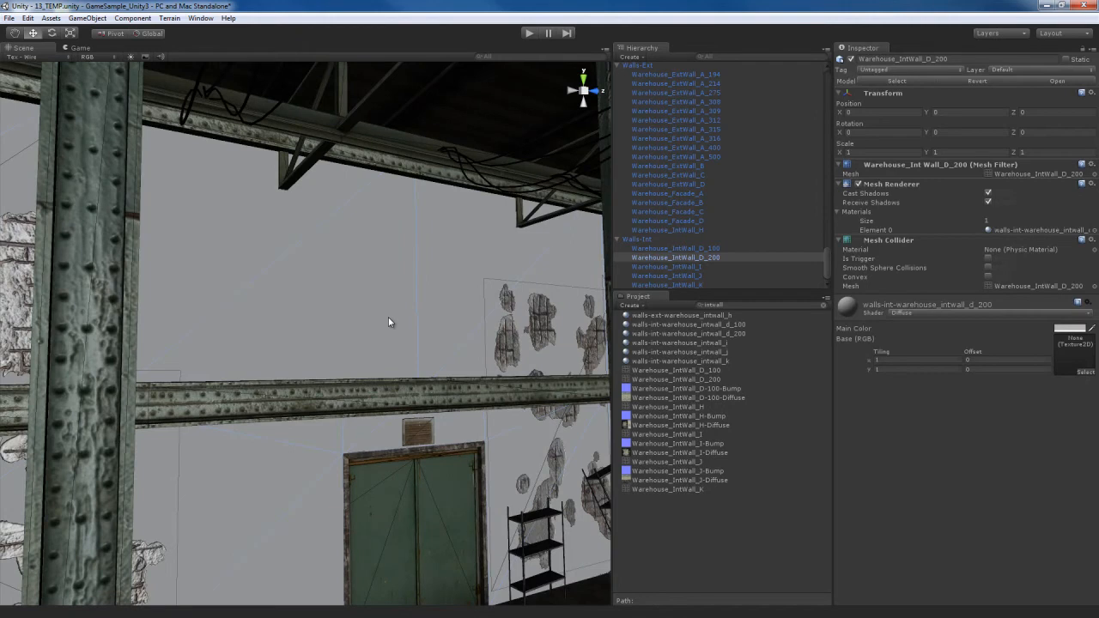
scroll(389, 313, "up", 3)
key("a")
right_click_drag(390, 315, 394, 316)
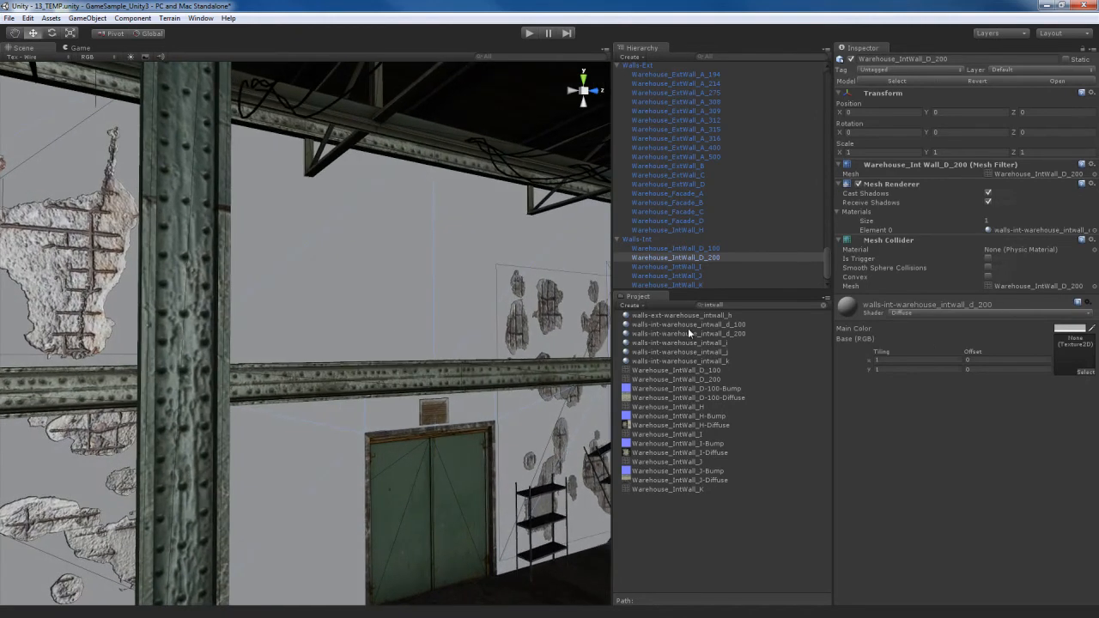
left_click_drag(920, 321, 1037, 230)
Step: Look over the textured warehouse interior and turn on scene lighting in the Scene view
mouse_move(460, 323)
right_mouse_down()
mouse_move(496, 354)
mouse_move(538, 349)
mouse_move(407, 358)
mouse_move(439, 359)
mouse_move(483, 385)
mouse_move(505, 346)
mouse_move(456, 330)
right_mouse_up()
key("s")
key("w")
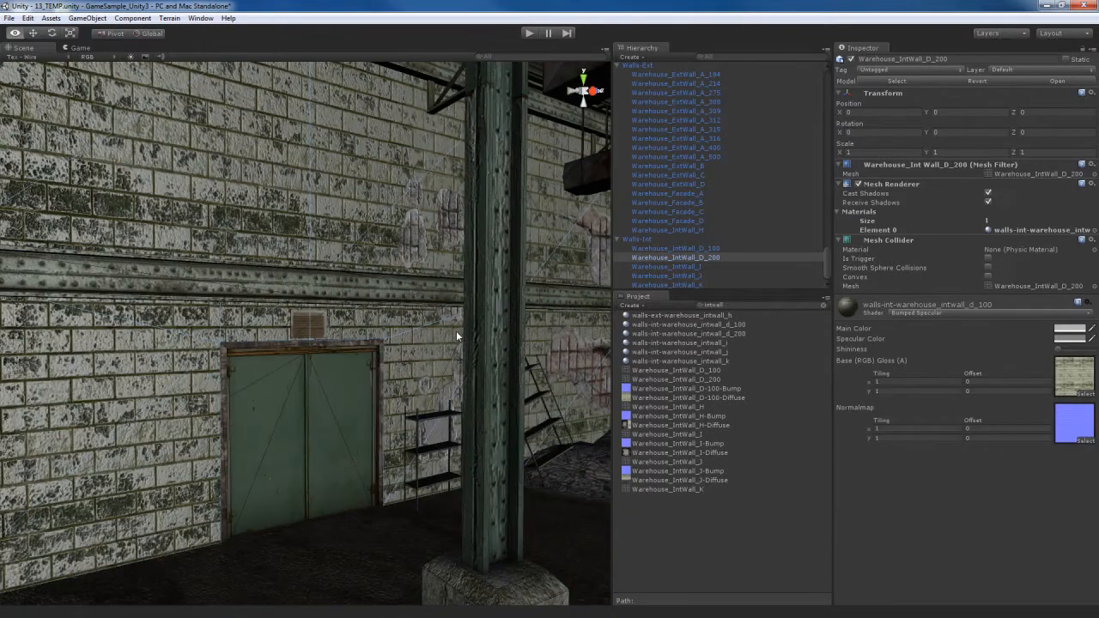
right_click_drag(389, 392, 458, 347)
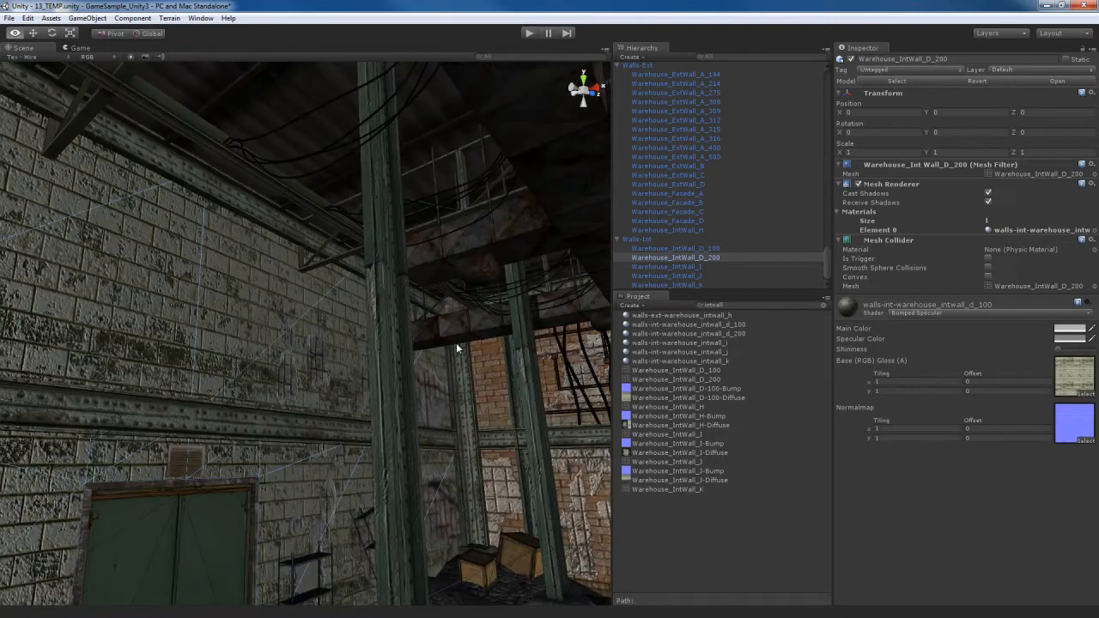
right_click_drag(351, 339, 532, 371)
right_click_drag(426, 367, 464, 363)
left_click(131, 56)
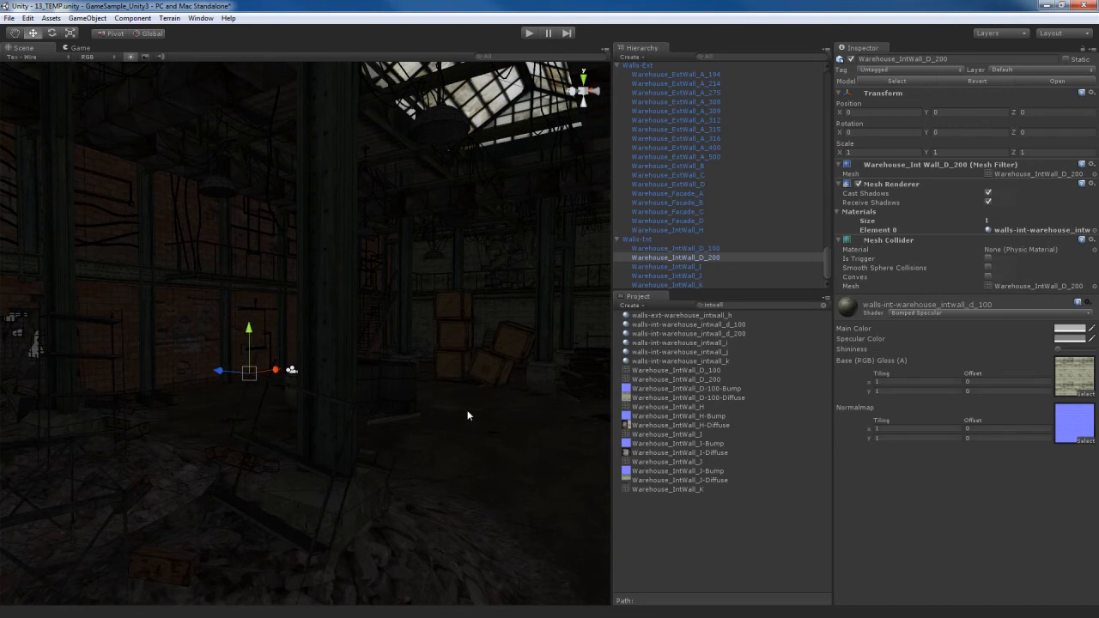
right_click_drag(453, 432, 455, 436)
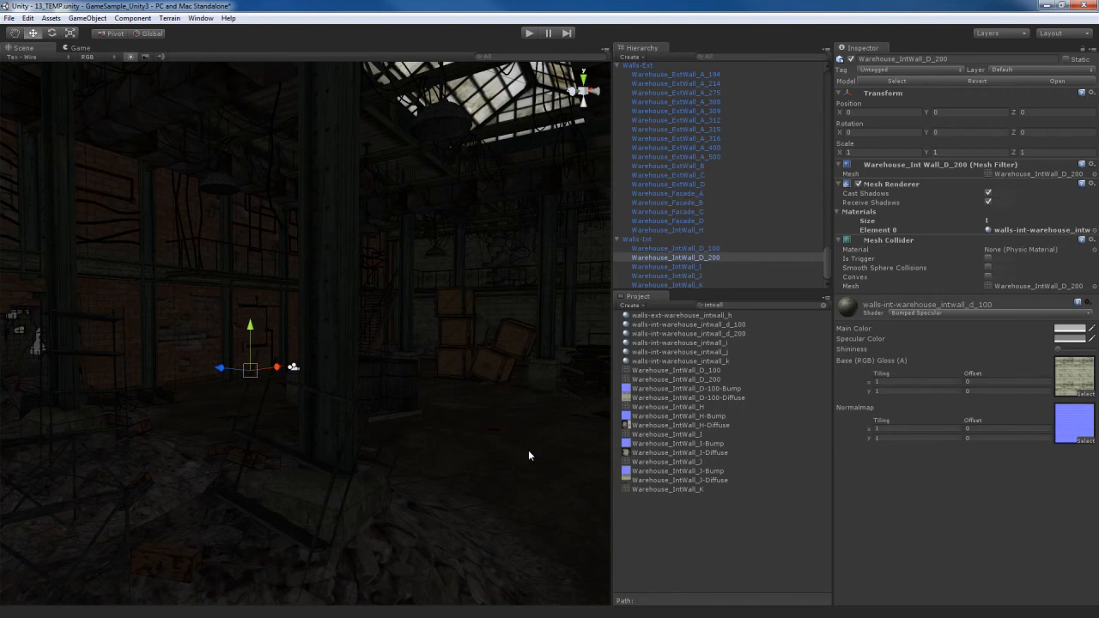